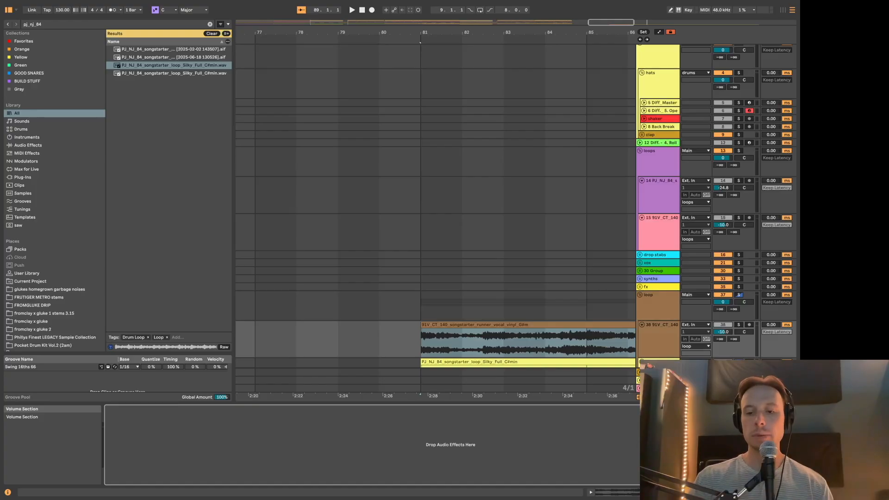
Step: Look over the three loop clips starting at bar 81: the 91V vocal vinyl, the PJ_NJ_84 Silky and the SO_AA_110 top loop
scroll(431, 297, down, 3)
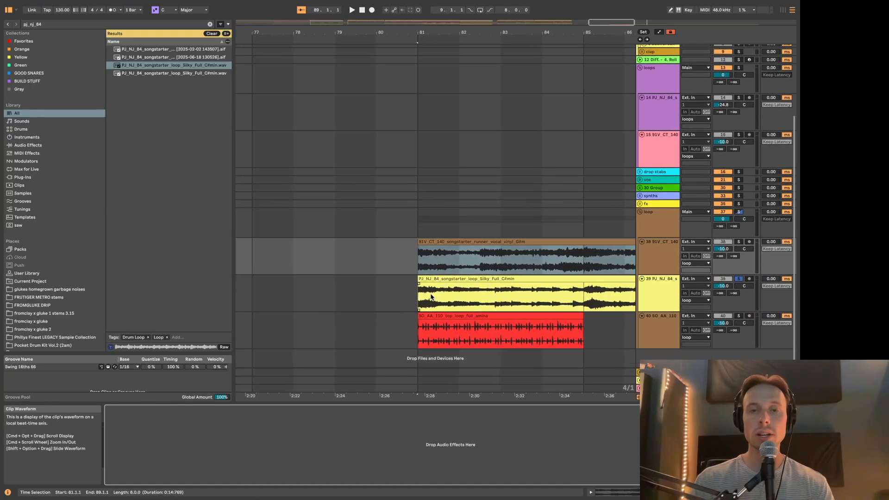
scroll(431, 297, right, 5)
scroll(430, 296, left, 3)
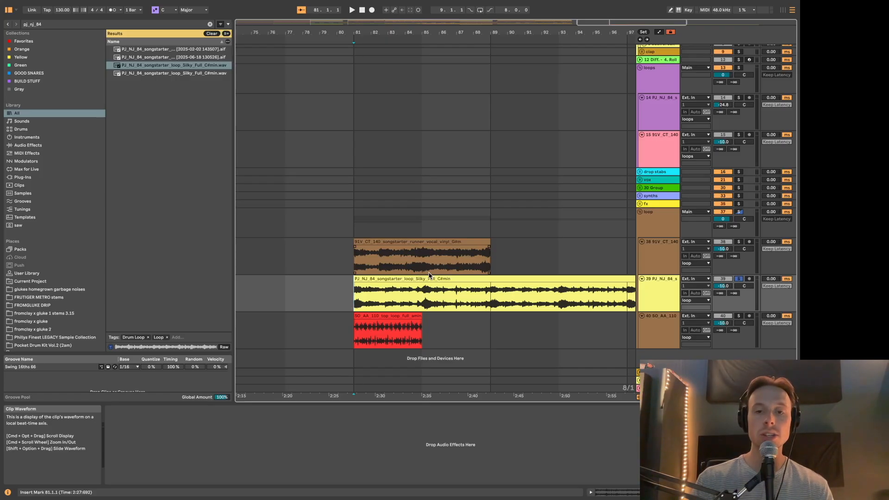
scroll(401, 277, up, 5)
click(385, 279)
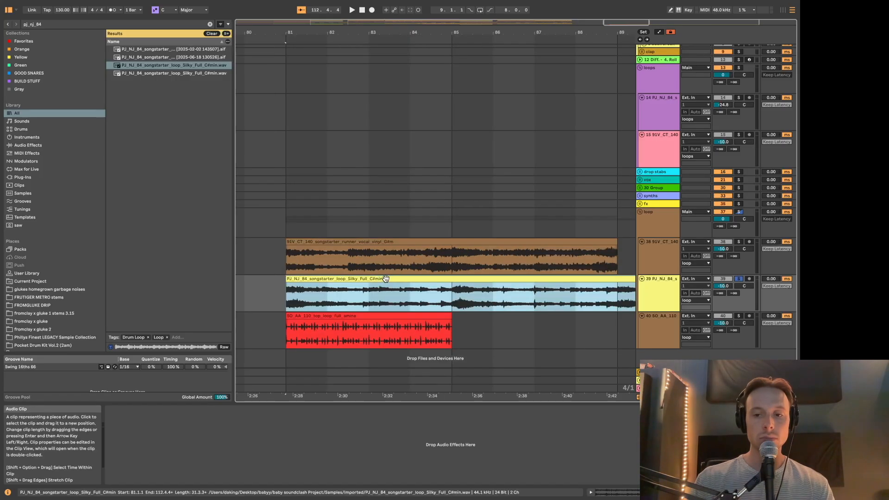
click(389, 241)
click(372, 279)
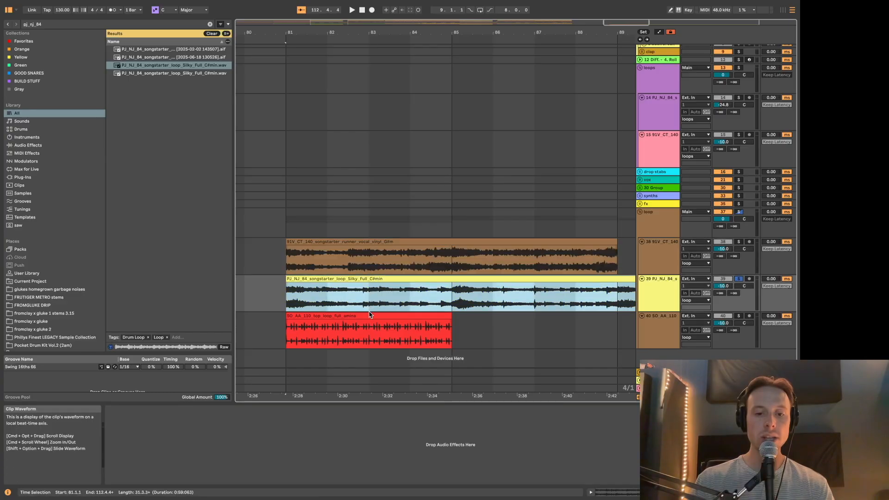
click(370, 316)
click(369, 242)
click(369, 273)
click(367, 279)
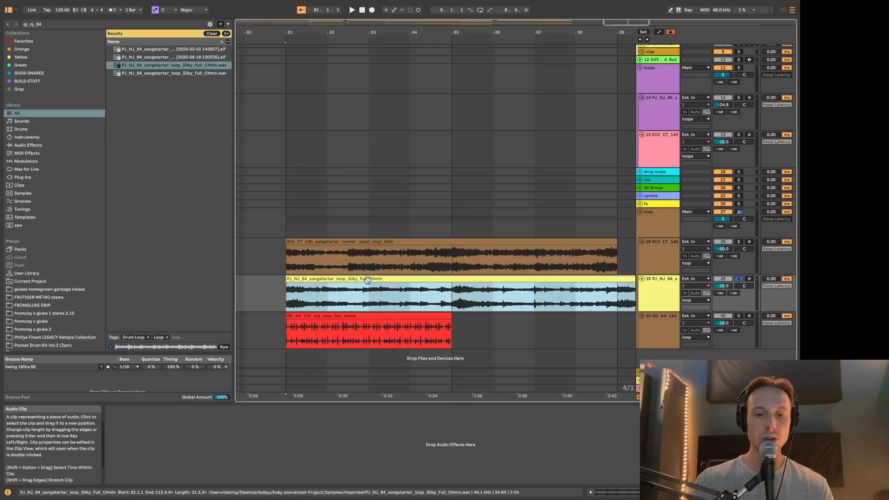
click(360, 316)
Step: Open the 91V_CT_140 vocal vinyl clip in the sample editor and review its available warp modes, keeping Beats
double_click(371, 274)
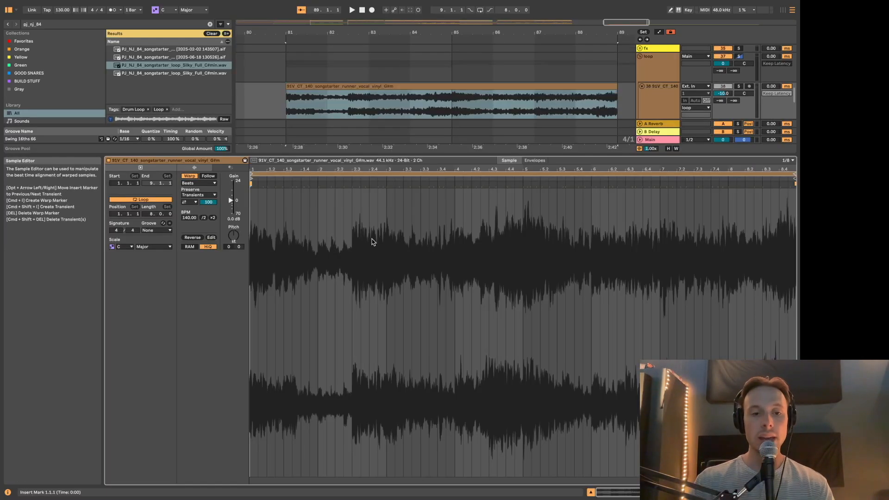
click(346, 95)
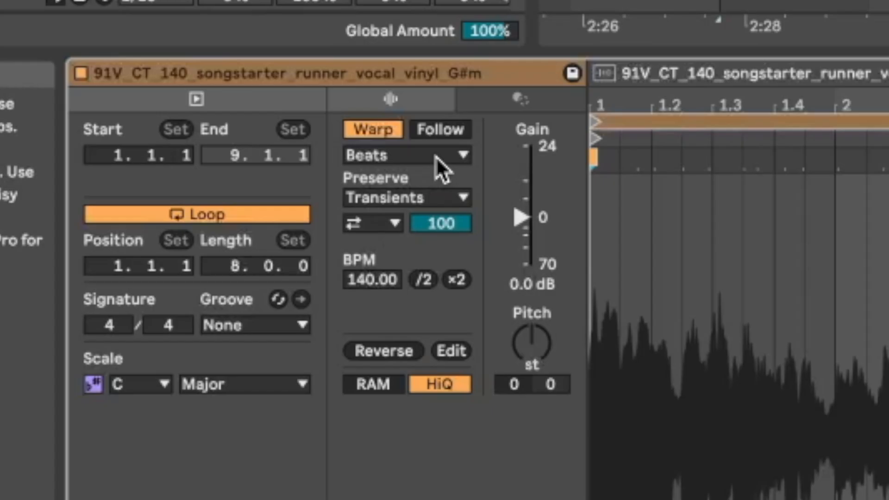
click(206, 184)
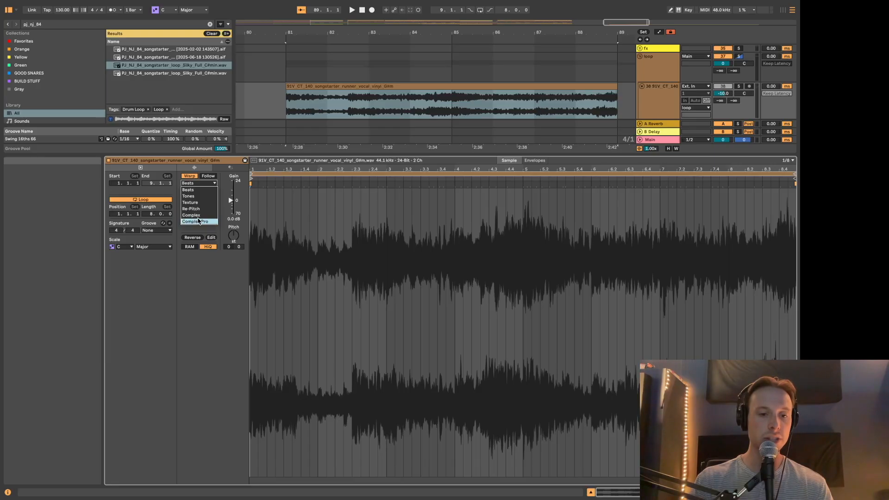
click(212, 182)
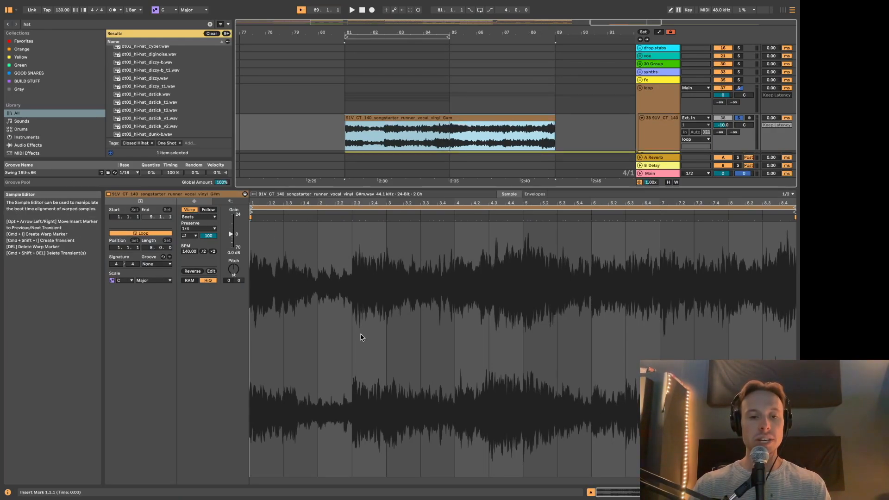
Step: Set the vocal vinyl clip's Beats Preserve resolution to 1/8 and turn its transient loop mode off
click(198, 228)
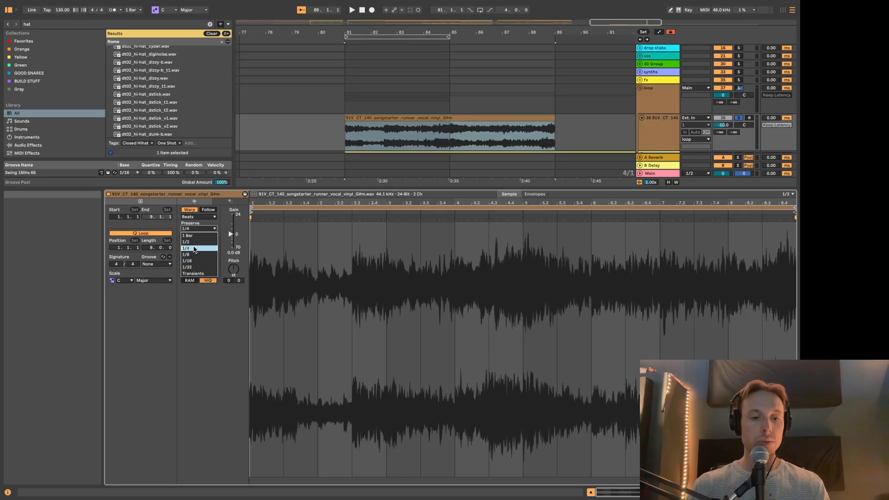
click(202, 274)
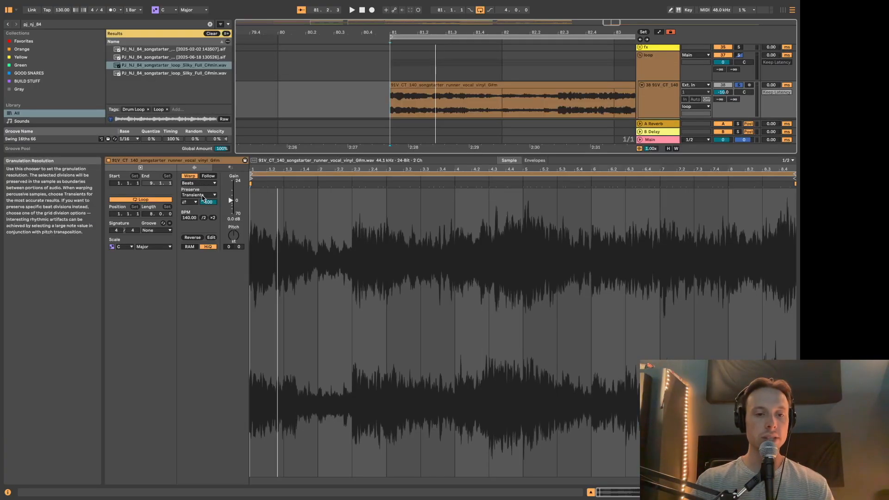
click(199, 195)
click(201, 221)
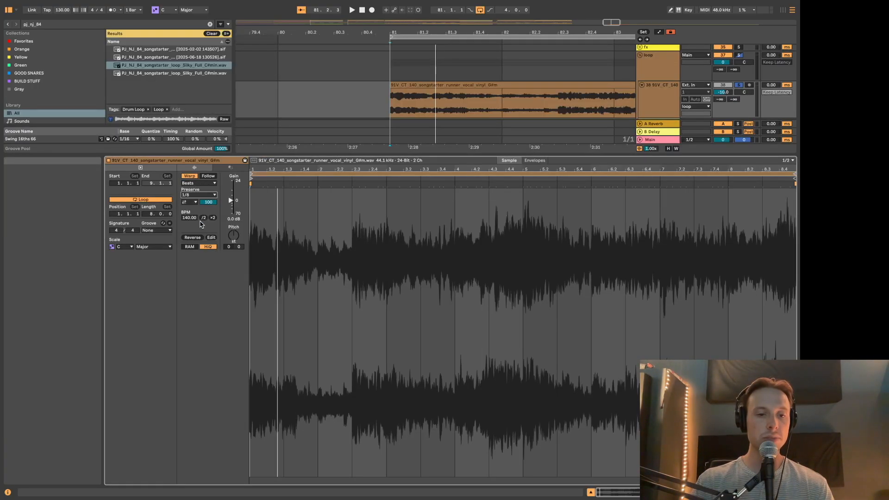
click(189, 202)
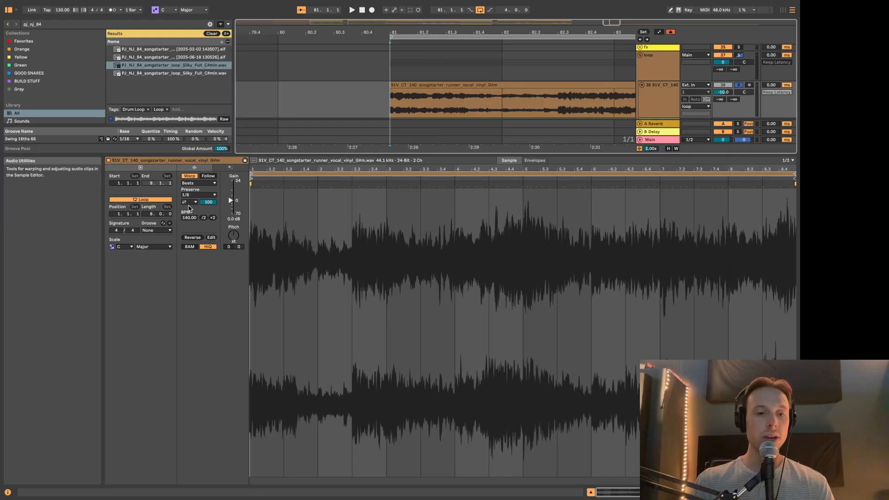
click(189, 203)
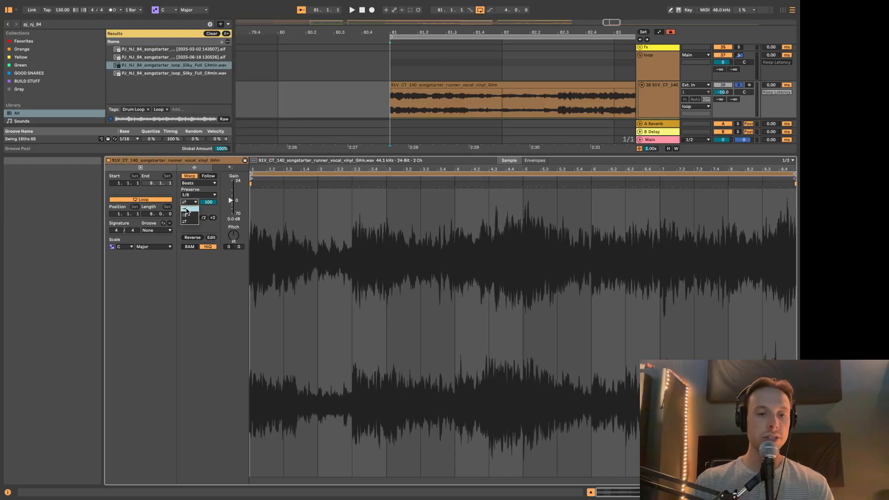
click(186, 209)
Step: Try gating the vocal vinyl clip with transient envelope values of 12 and 31, with the clip gain raised to 4.8 dB
click(211, 204)
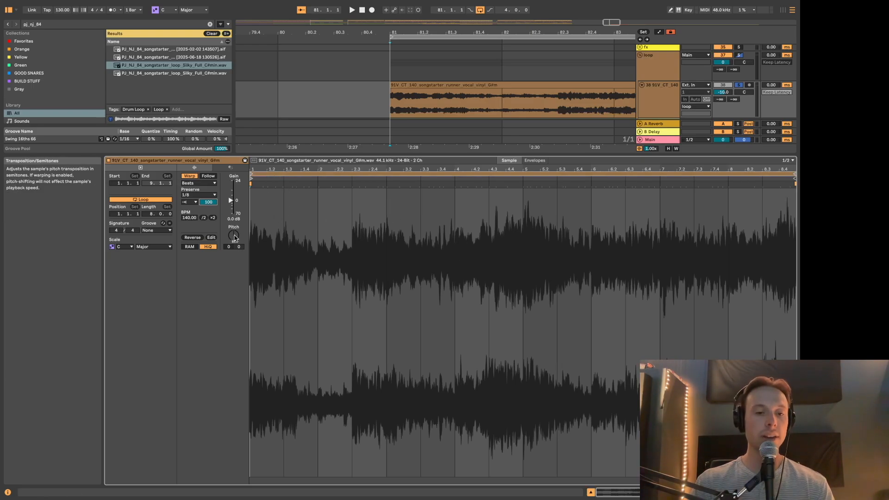
drag(207, 203, 207, 244)
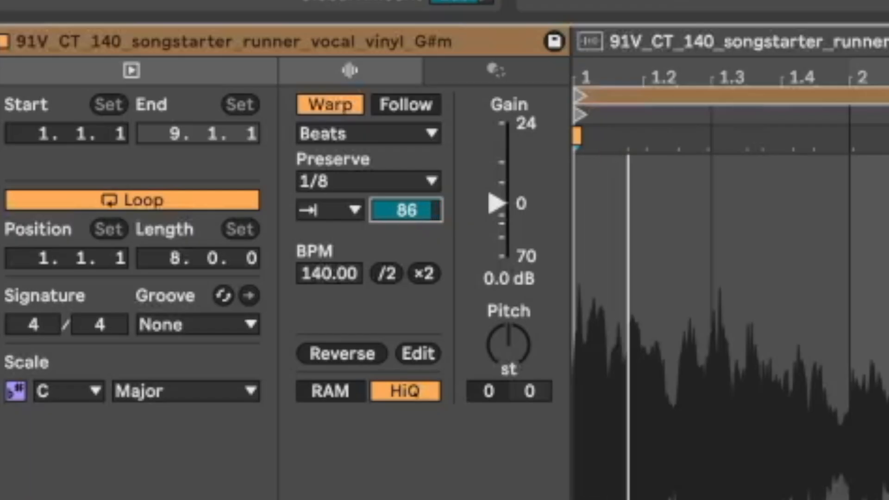
mouse_move(532, 296)
mouse_down()
mouse_move(532, 273)
mouse_move(533, 296)
mouse_up()
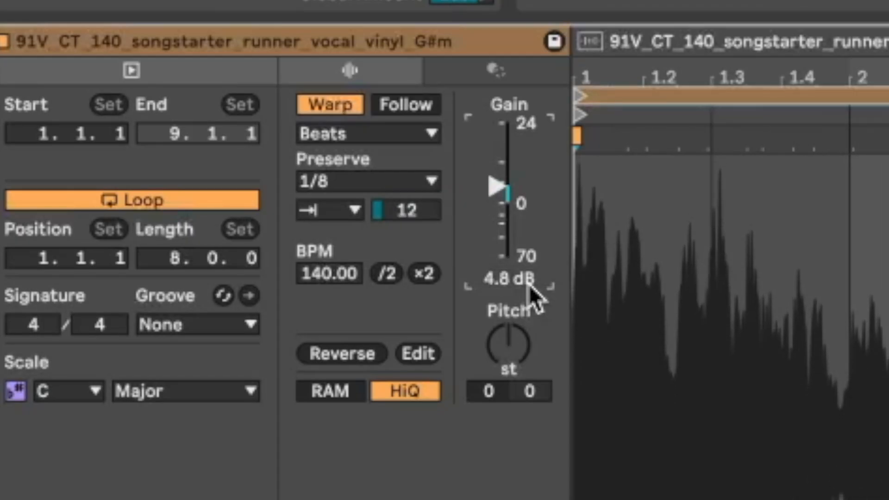
mouse_move(406, 210)
mouse_down()
mouse_move(406, 191)
mouse_move(406, 202)
mouse_up()
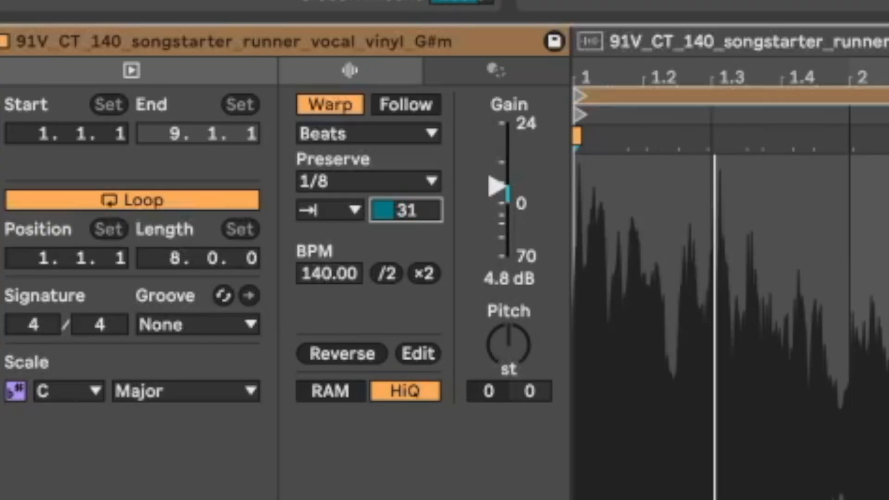
click(343, 211)
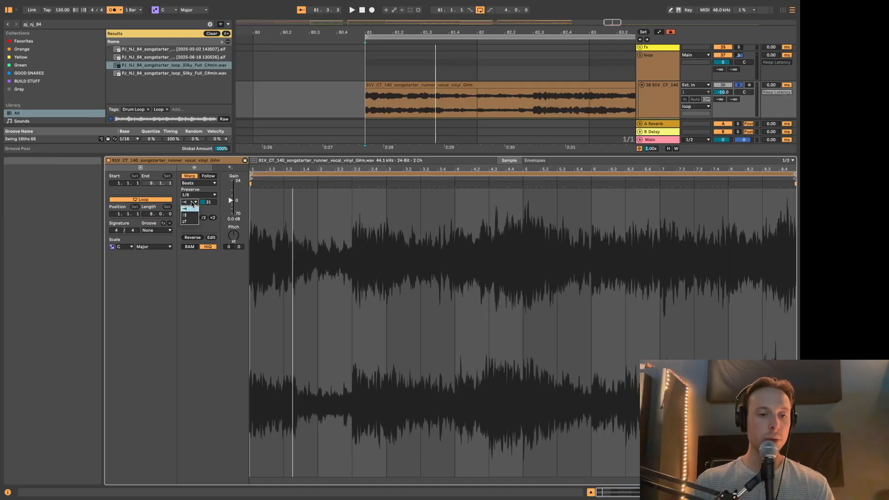
click(191, 203)
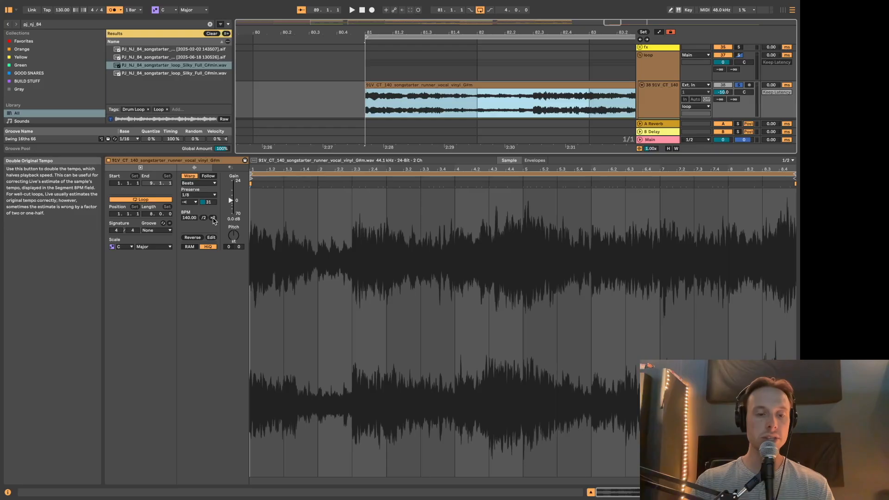
Step: Double the vocal vinyl clip's original tempo repeatedly to 560 BPM and place the insert marker at bar 81
click(213, 218)
click(212, 218)
click(213, 218)
click(369, 101)
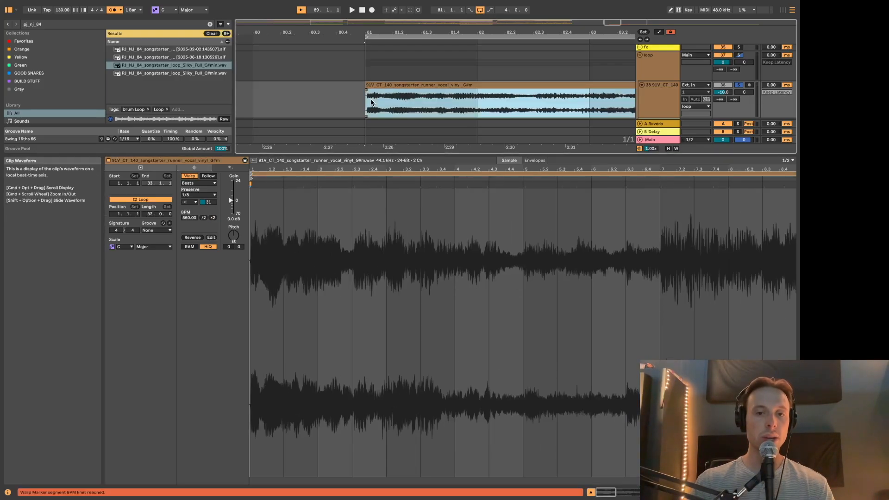
scroll(369, 101, down, 5)
click(363, 101)
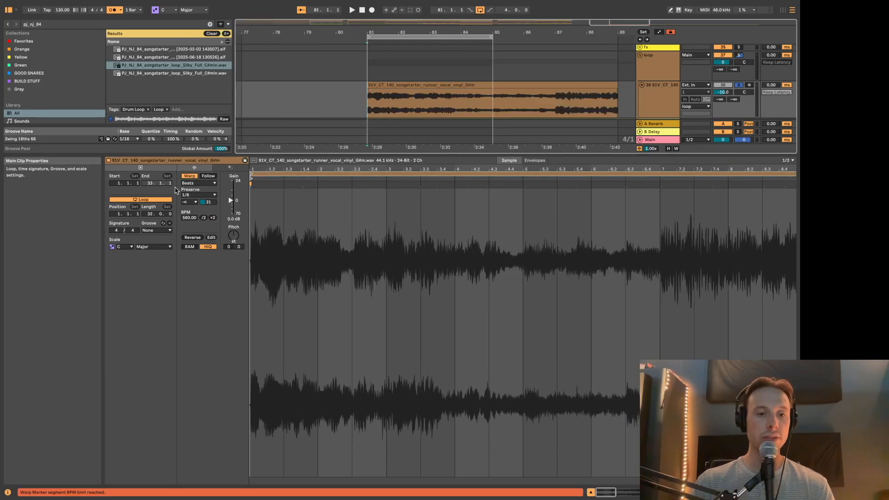
Step: Set the vocal vinyl clip's Preserve resolution to 1/4 and play it from bar 81
click(200, 195)
click(199, 215)
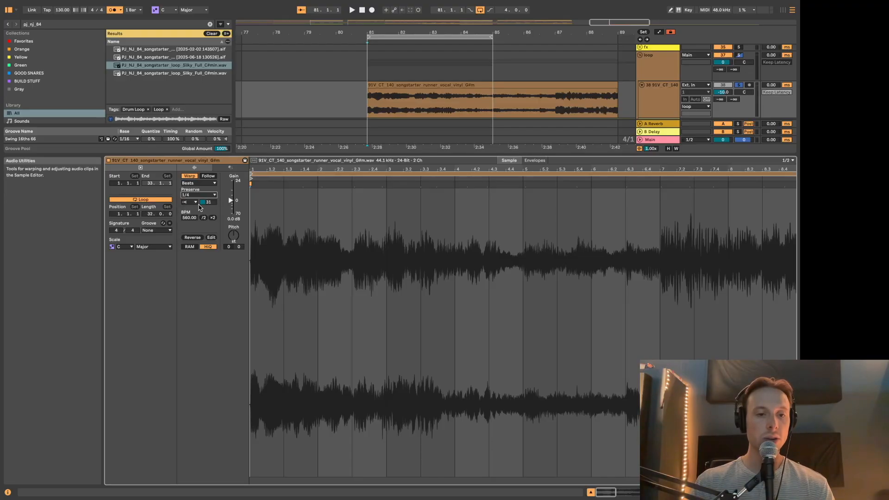
click(364, 93)
key(plus)
key(plus)
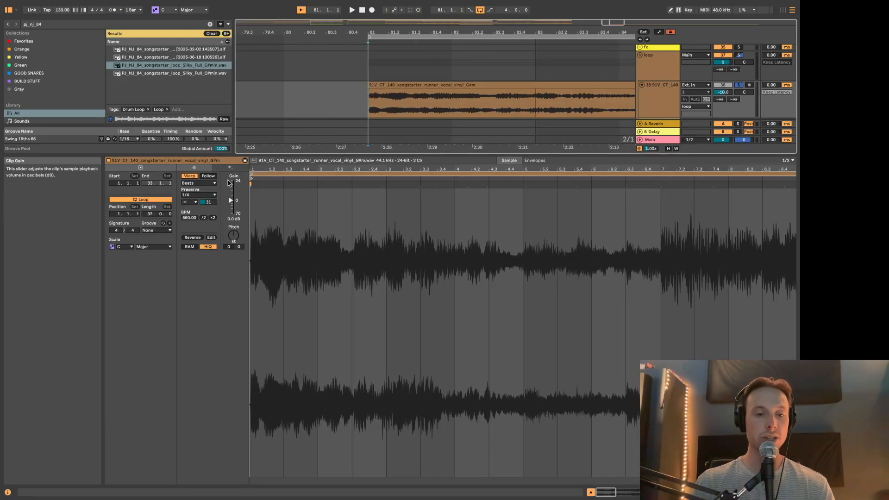
key(space)
Step: Audition the slowed vocal clip at a transient envelope of 100 with the transient loop mode off and with Loop Forward
click(190, 202)
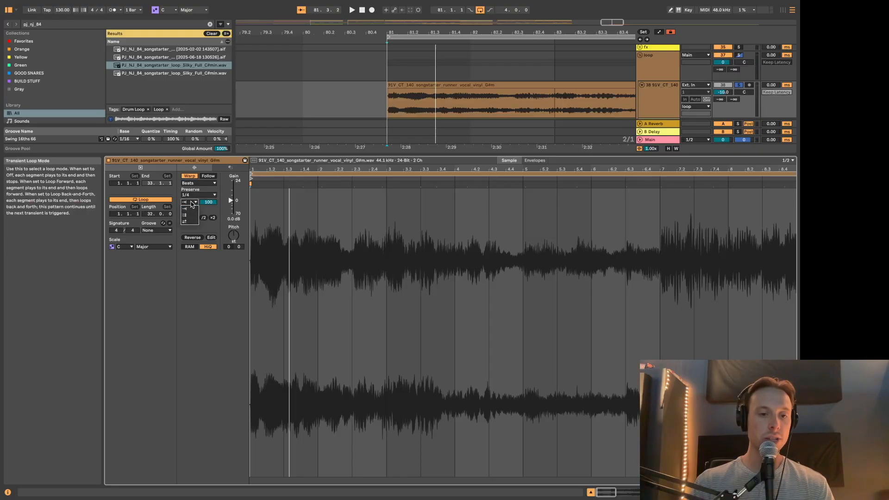
click(191, 209)
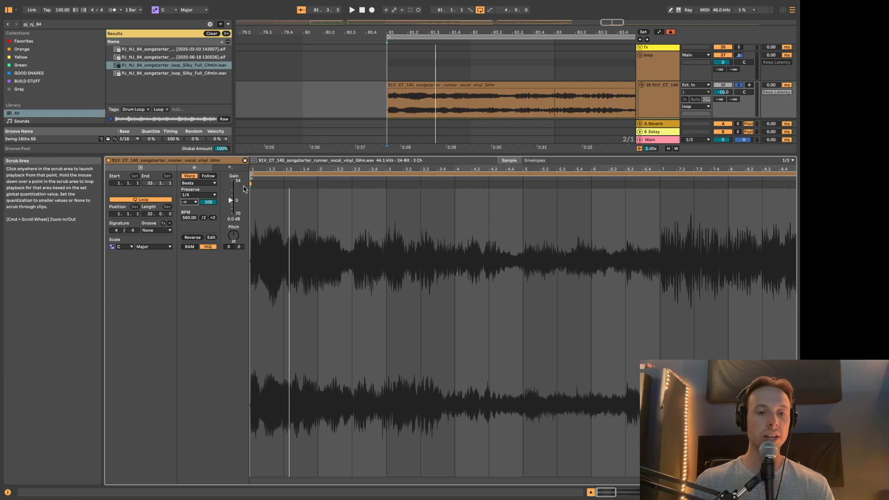
key(space)
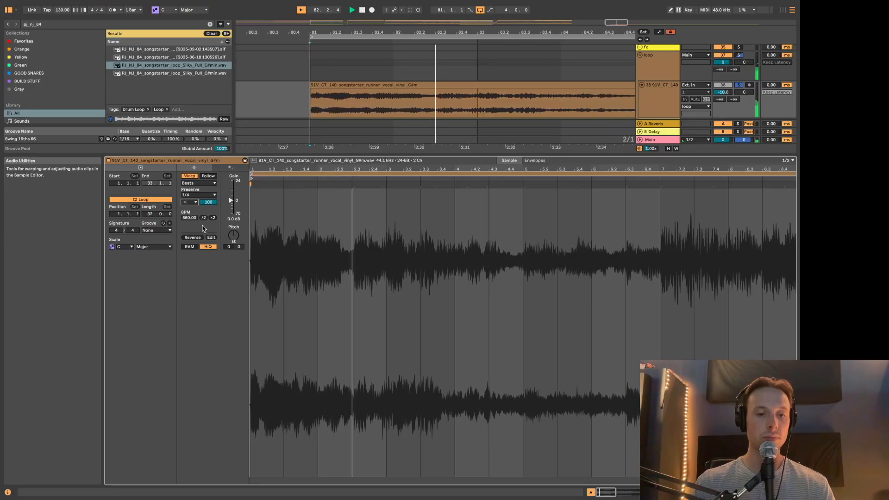
key(space)
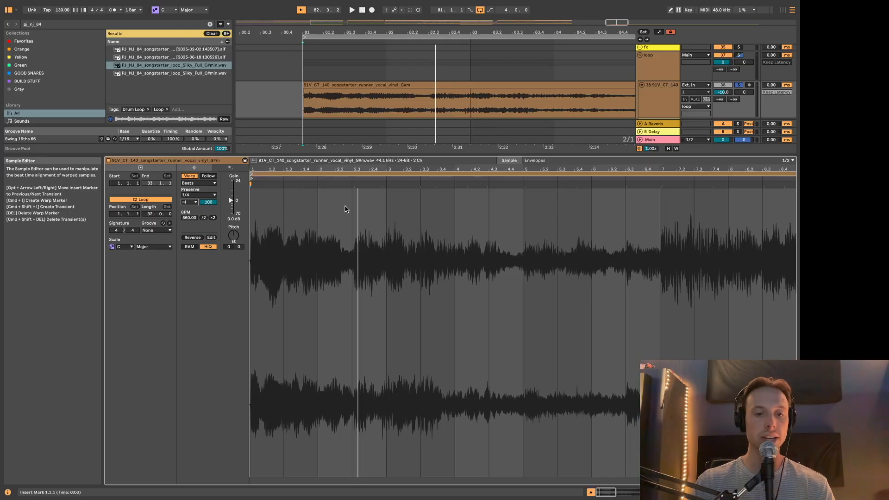
key(space)
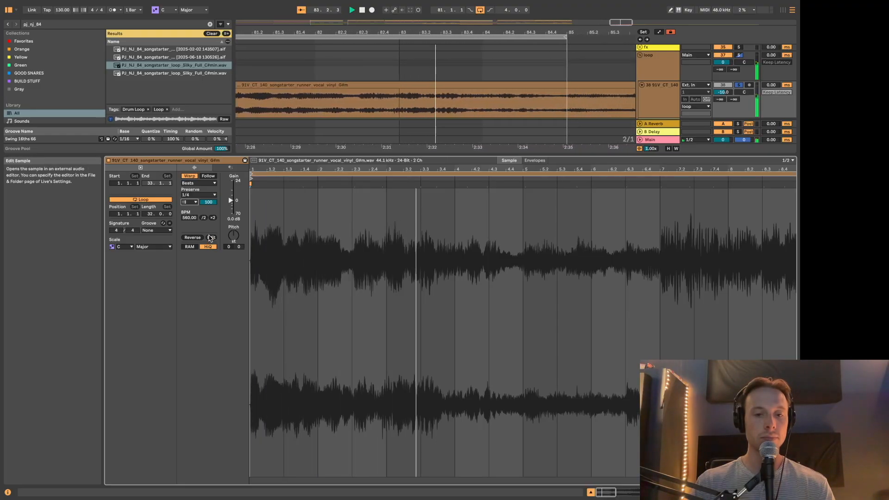
Step: Set the vocal clip's transient loop mode to Loop Back-and-Forth and play it
click(190, 203)
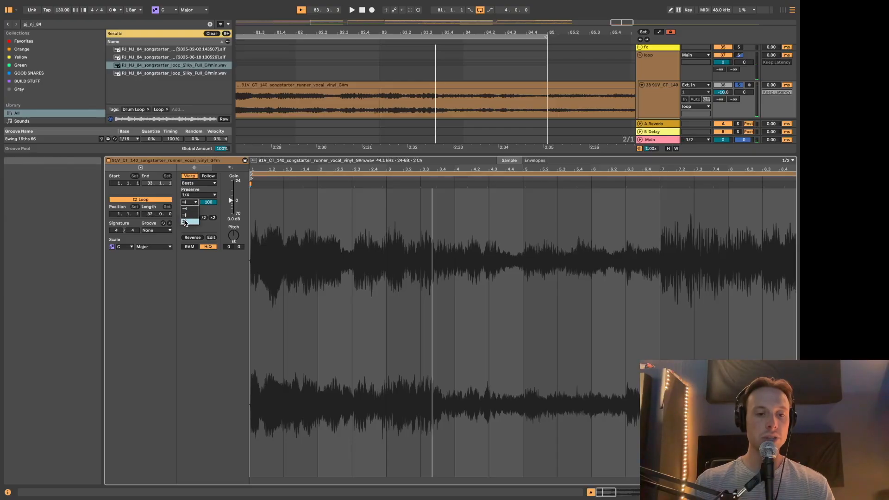
click(184, 222)
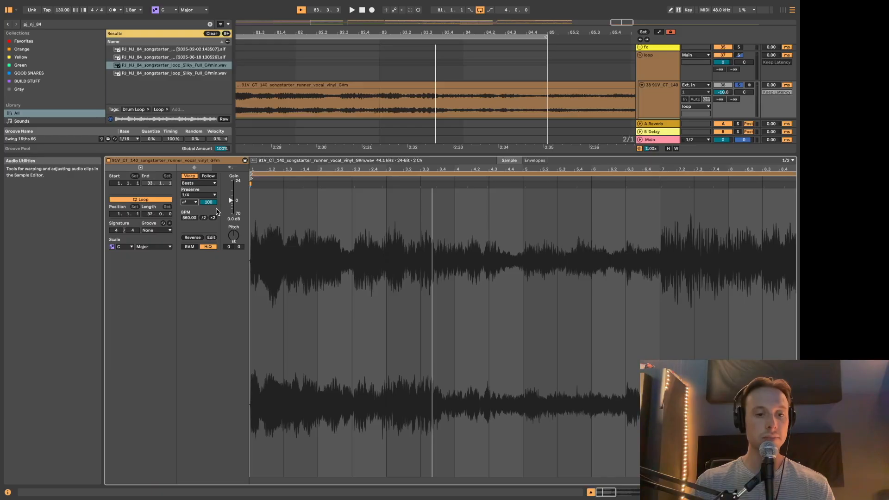
key(space)
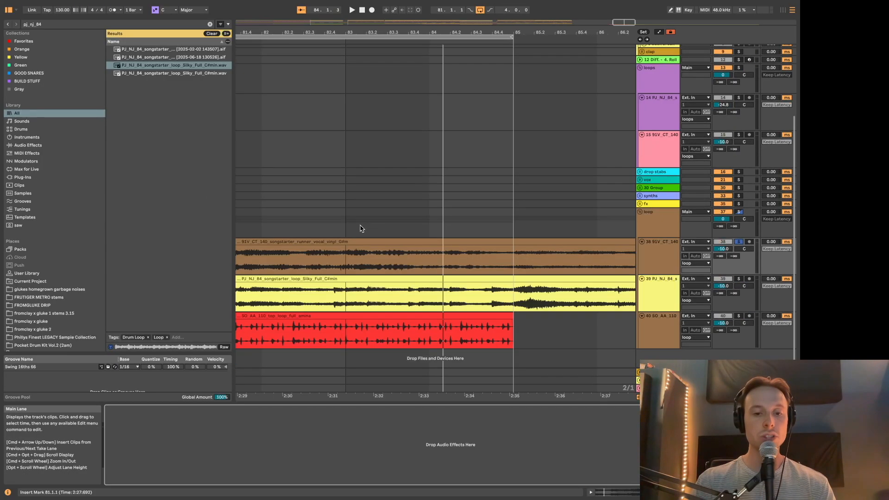
Step: Open the SO_AA_110_top_loop_full_amina clip in the sample editor and place the insert marker at bar 81
scroll(361, 228, left, 2)
click(342, 314)
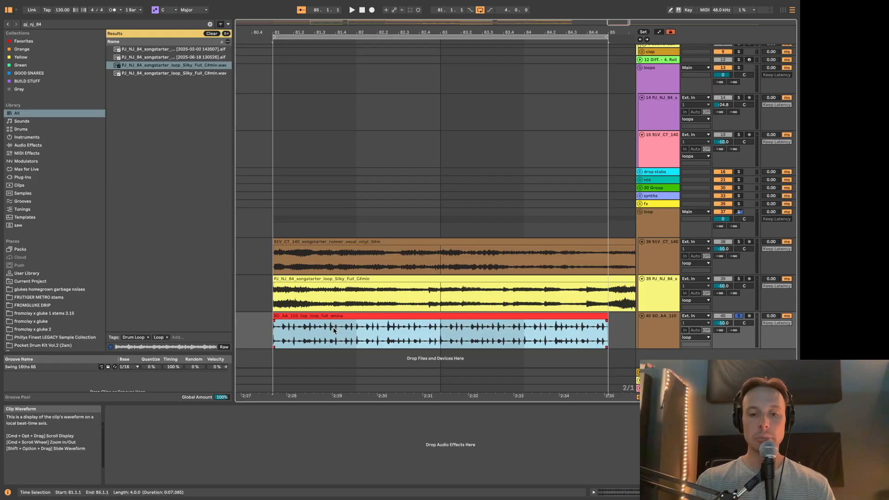
double_click(304, 327)
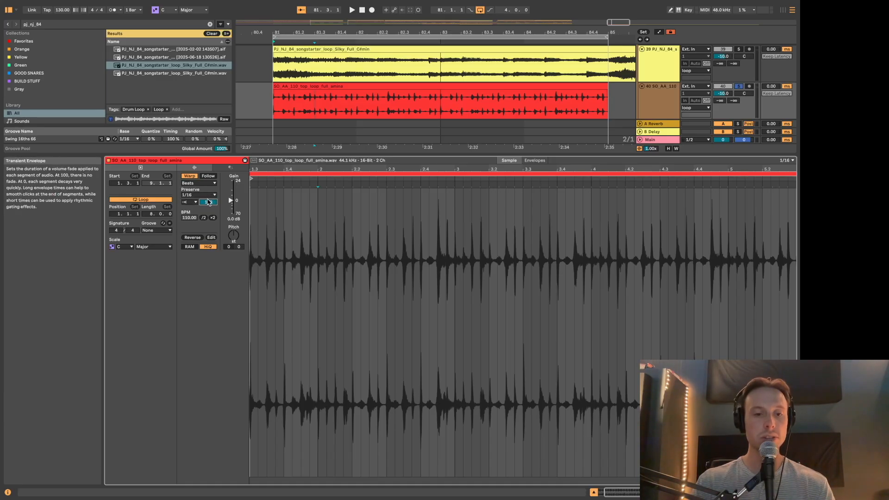
click(275, 101)
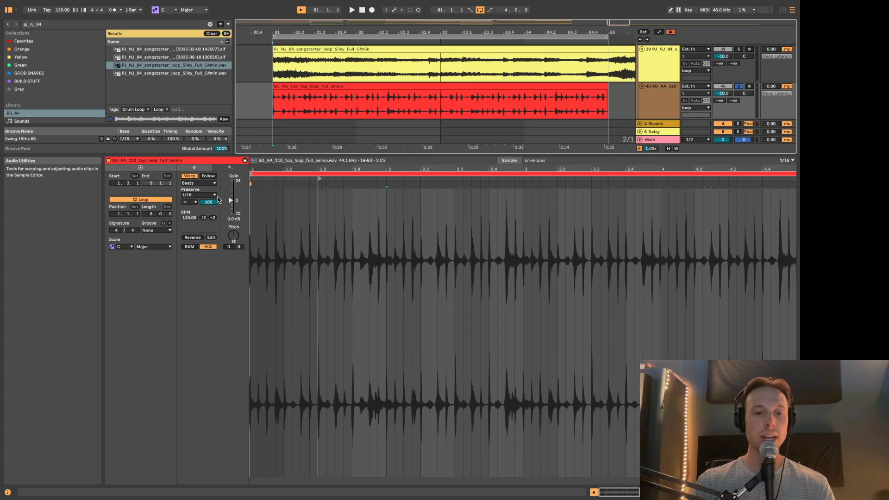
Step: Play the top drum loop at a transient envelope of 100, and lower its transient envelope
key(space)
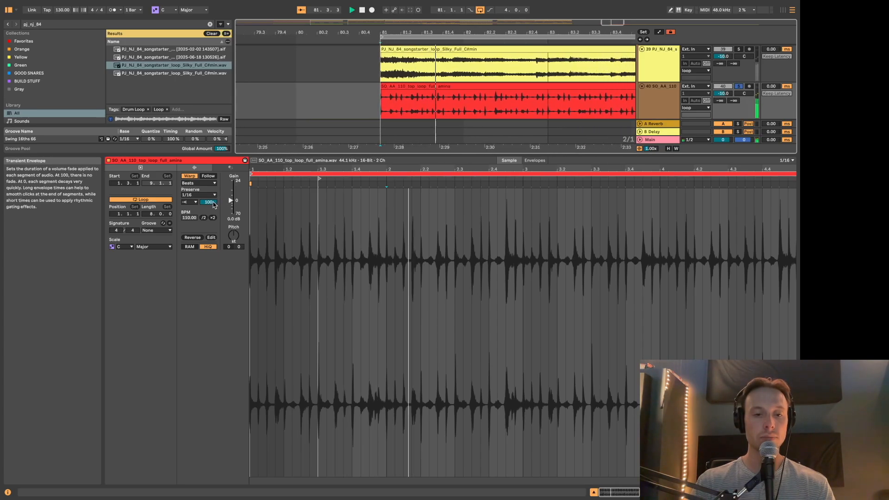
key(space)
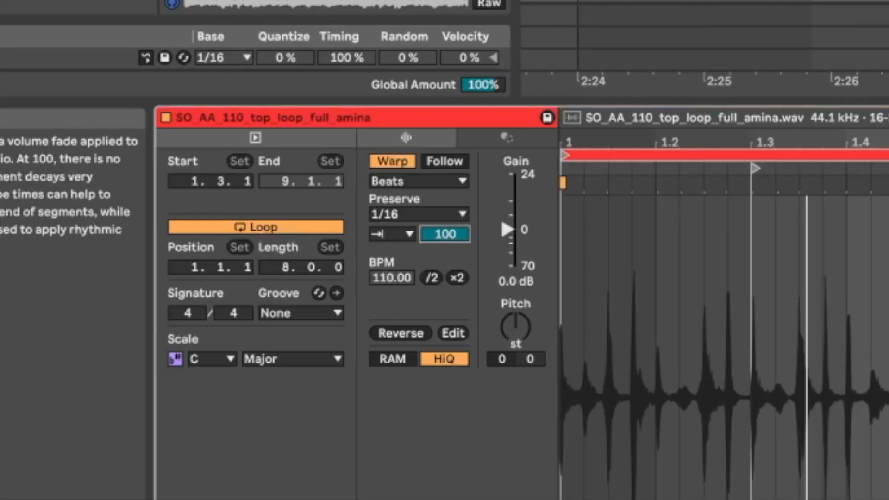
drag(445, 234, 445, 274)
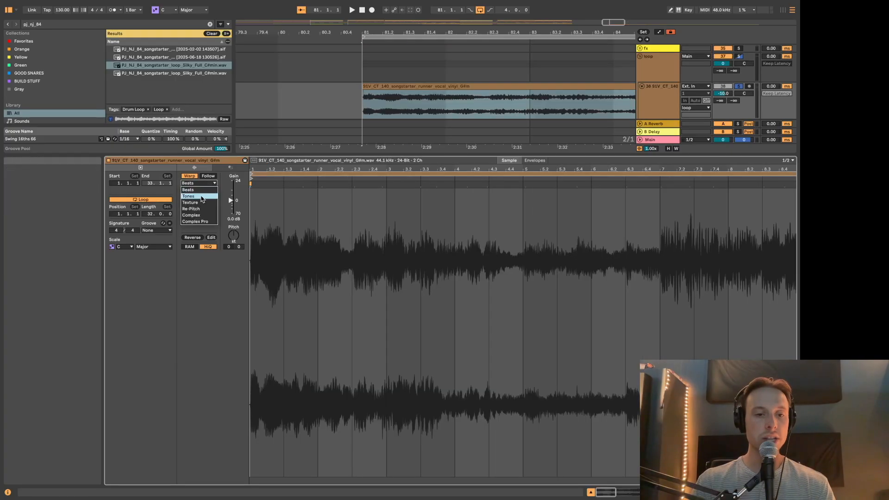
Step: Set the 91V_CT_140 vocal vinyl clip's warp mode to Re-Pitch and select the clip in the arrangement for stretching
click(192, 209)
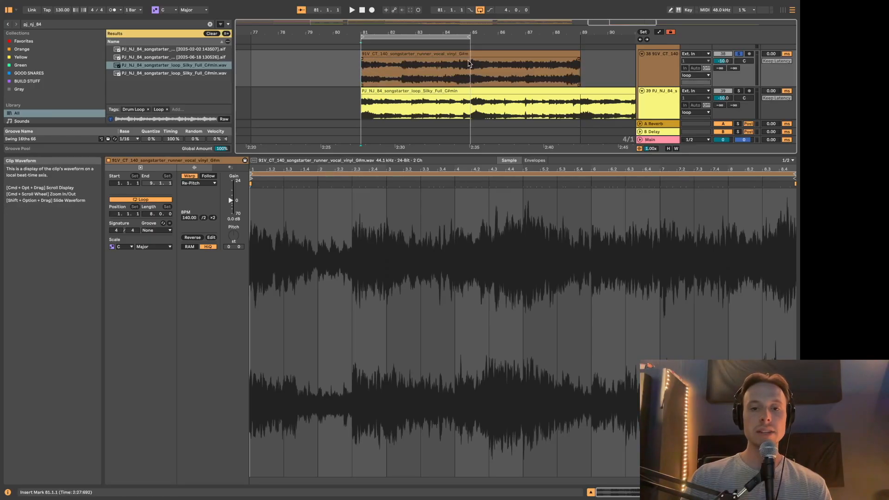
click(400, 55)
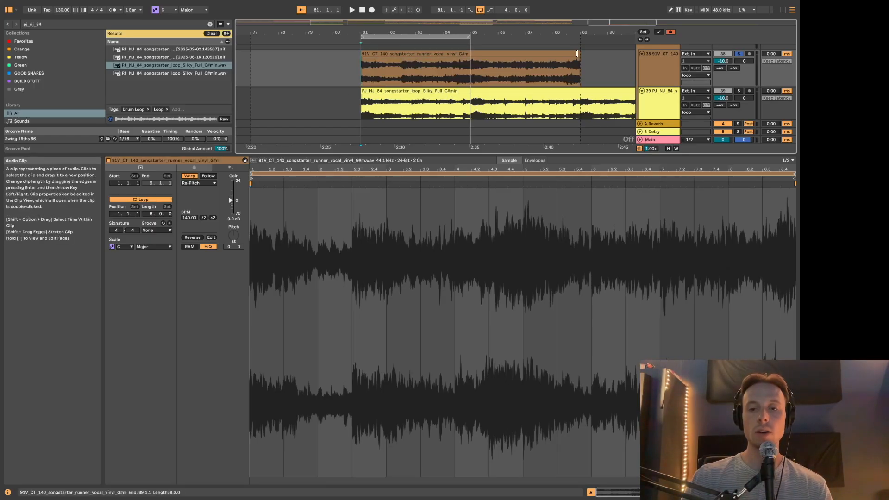
click(576, 54)
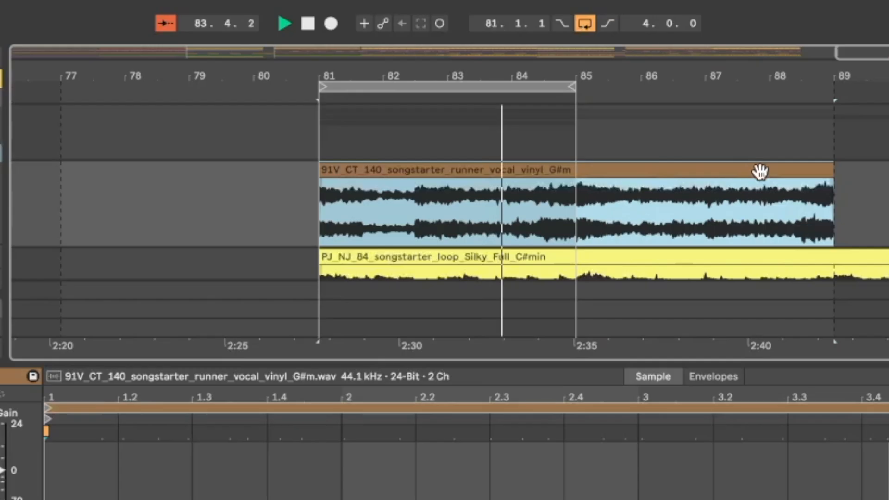
Step: Stretch the end of the Re-Pitch vocal clip to a length of about 11 bars during playback
drag(833, 169, 886, 168)
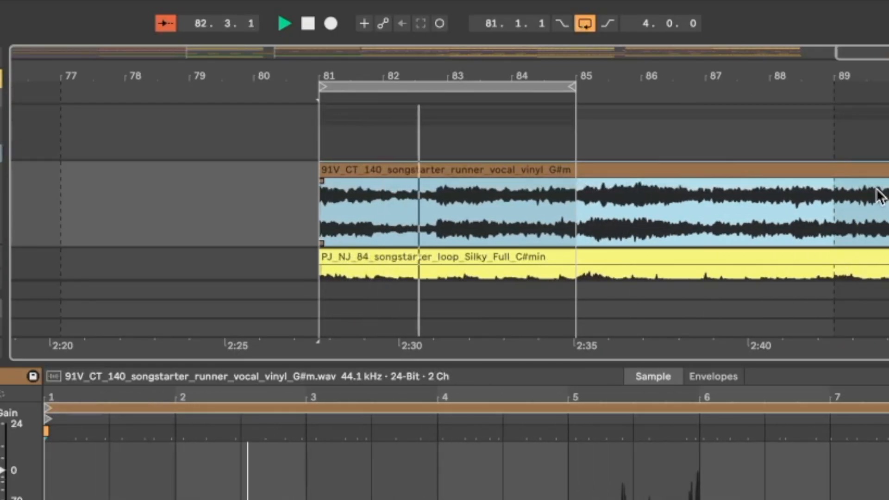
scroll(878, 195, right, 2)
scroll(879, 195, down, 1)
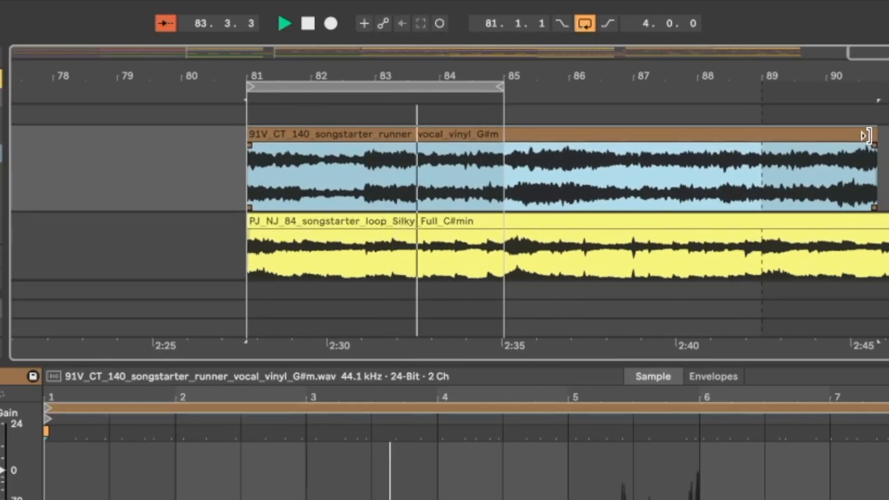
drag(879, 192, 748, 135)
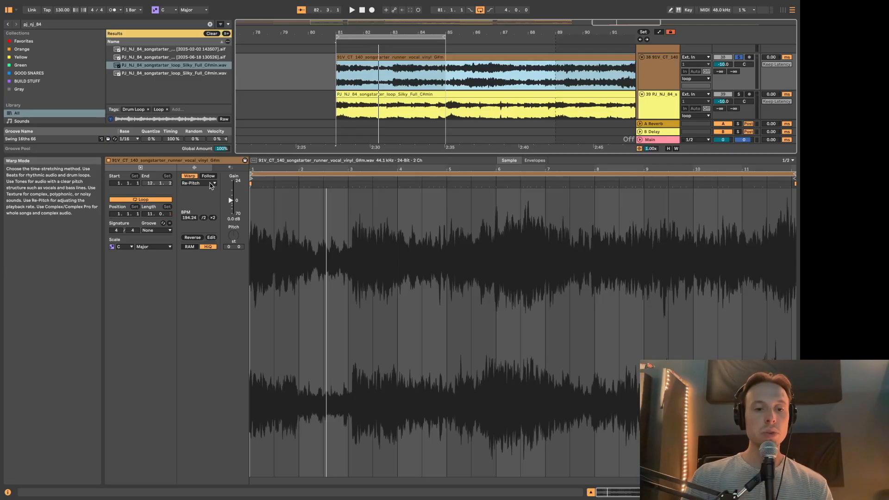
Step: Set the vocal vinyl clip's warp mode to Tones
scroll(345, 82, right, 1)
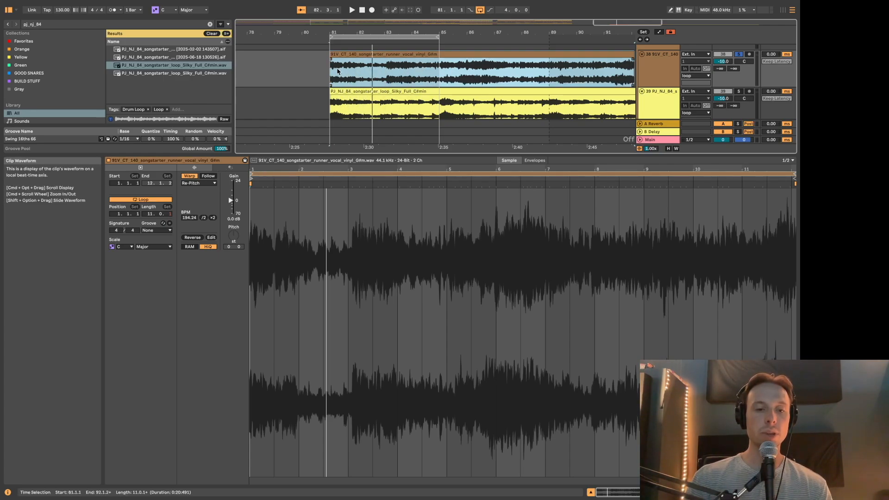
scroll(337, 79, down, 5)
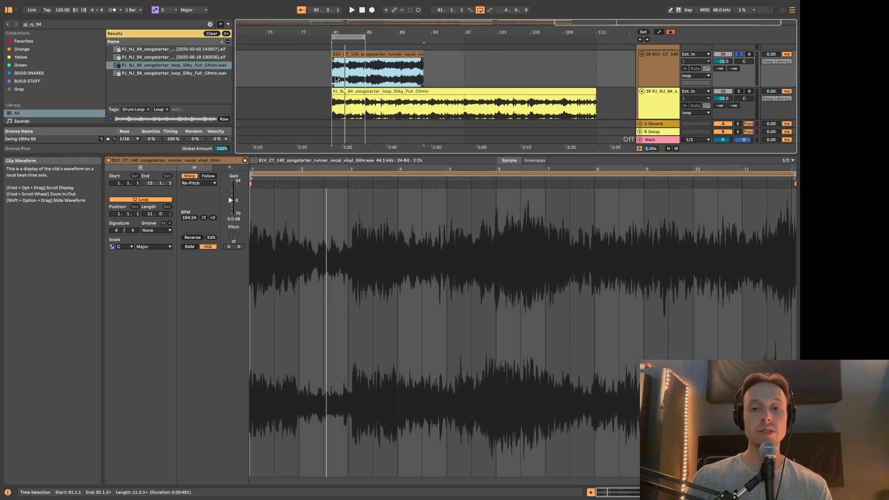
scroll(344, 54, up, 4)
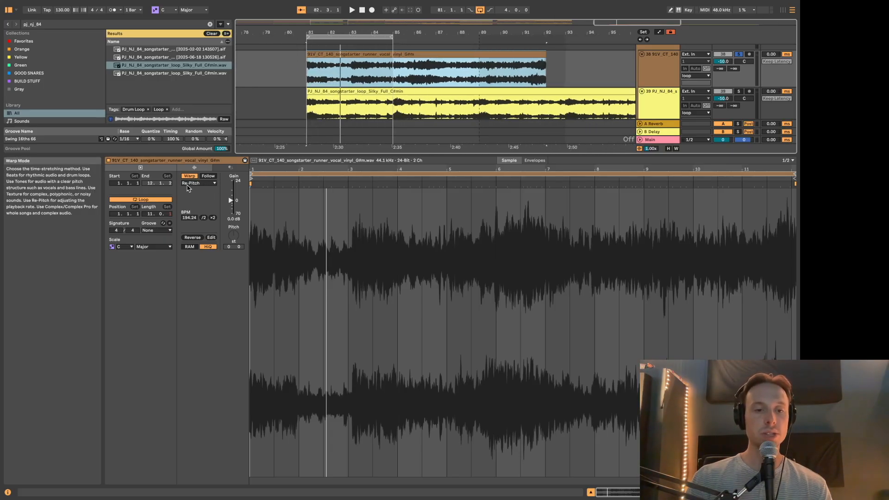
click(215, 184)
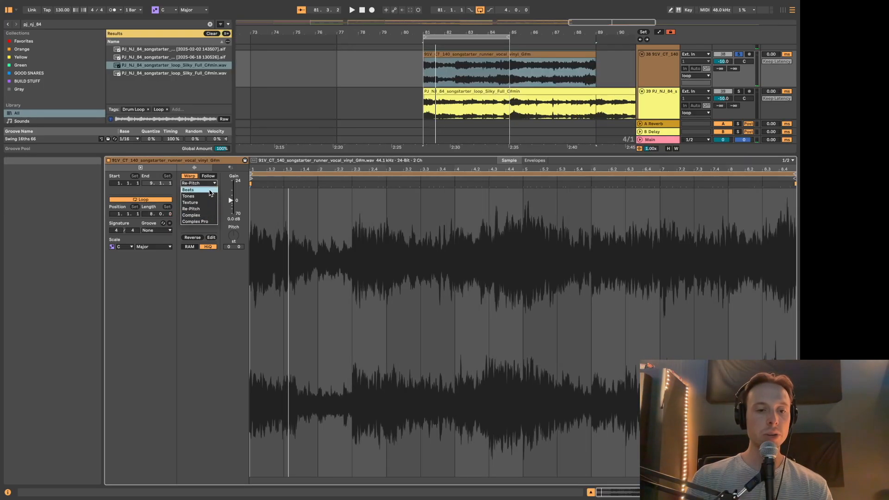
click(204, 196)
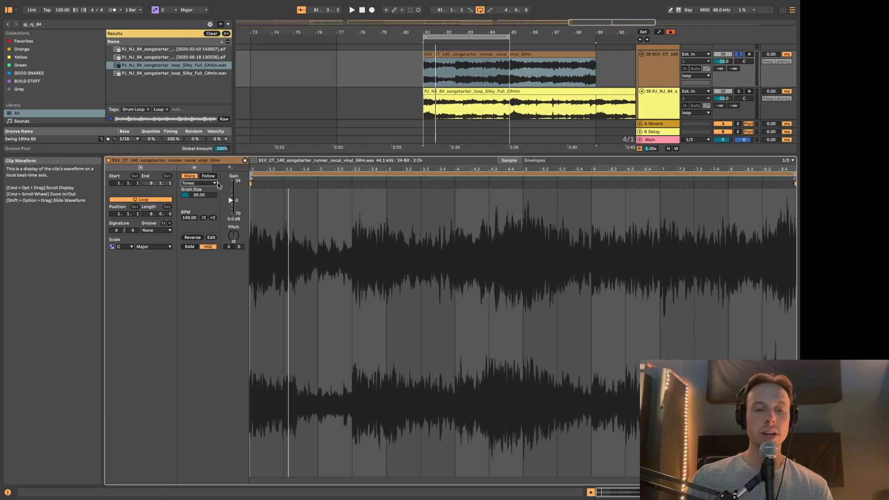
click(202, 184)
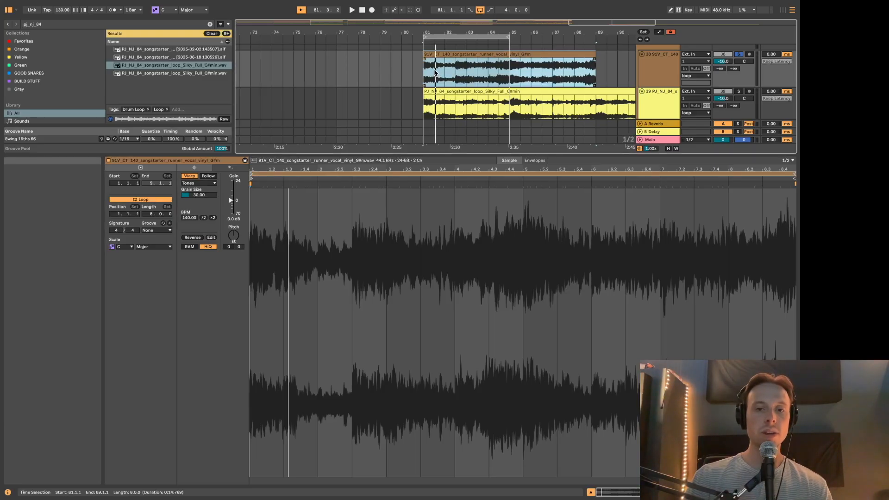
Step: Split the vocal clip at 81.3 and move the remainder away to about bar 89
click(434, 69)
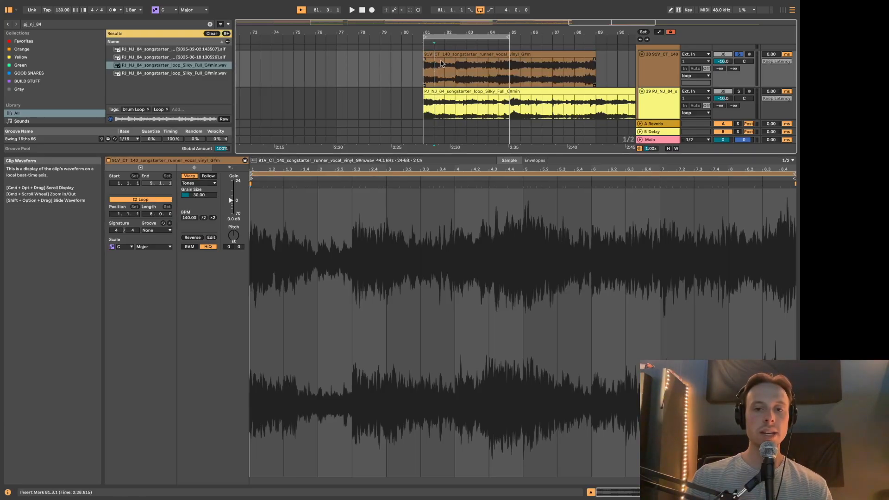
key(super+e)
drag(472, 55, 644, 57)
Step: Stretch the short first vocal slice to end at about 84.3 and place the insert marker at its start
click(429, 59)
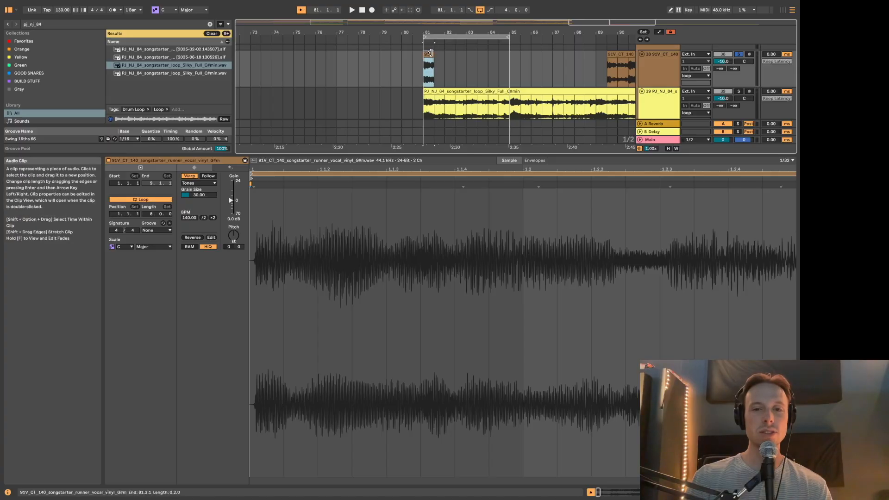
drag(430, 56, 519, 51)
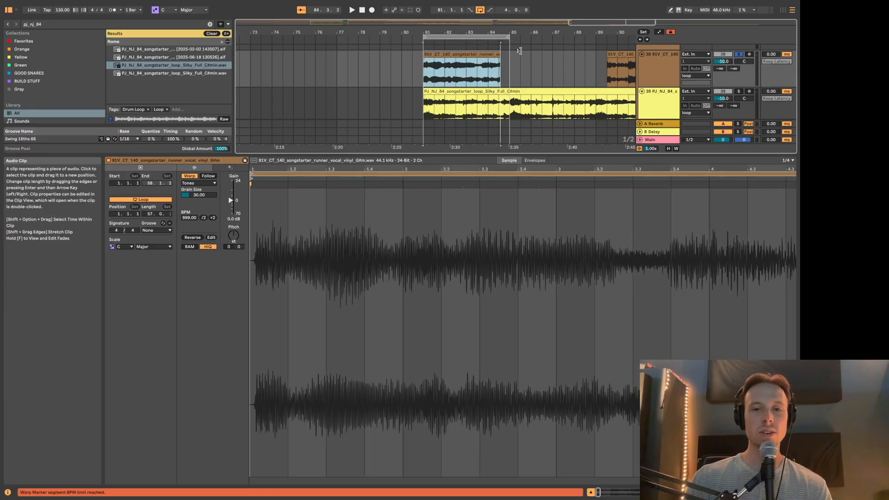
click(426, 72)
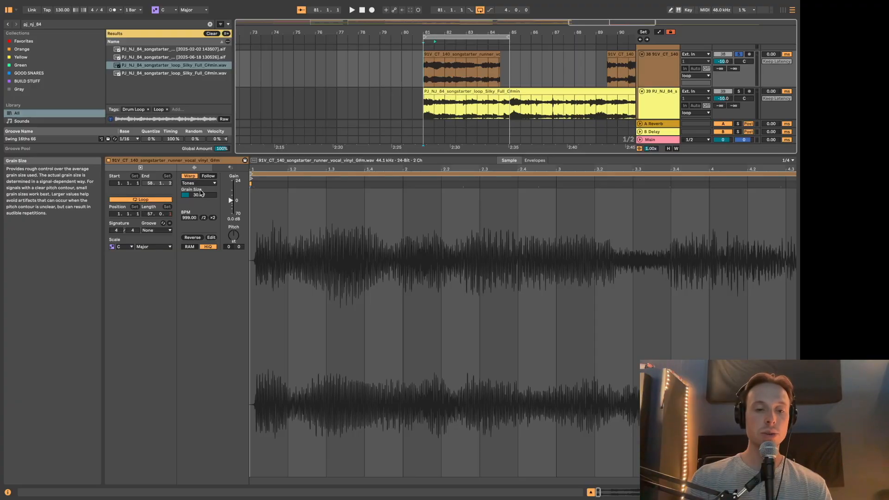
Step: Play the stretched vocal slice in Tones mode and raise its grain size to 100
key(space)
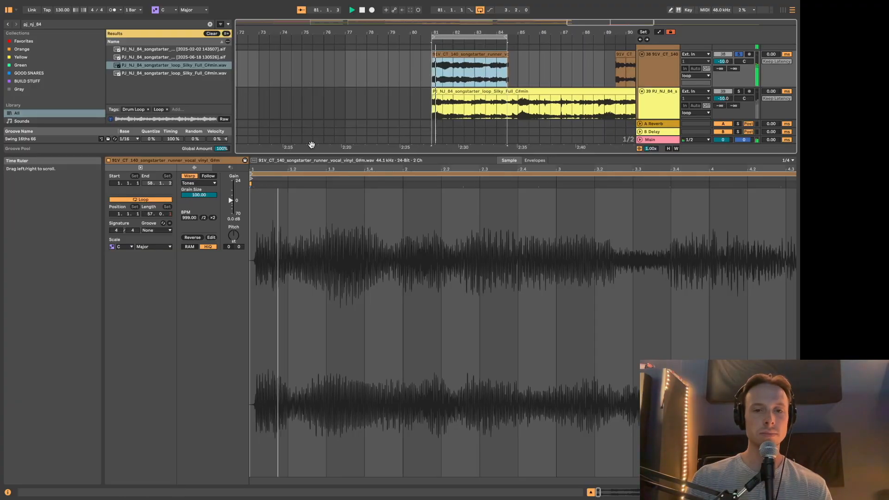
drag(197, 200, 205, 153)
key(space)
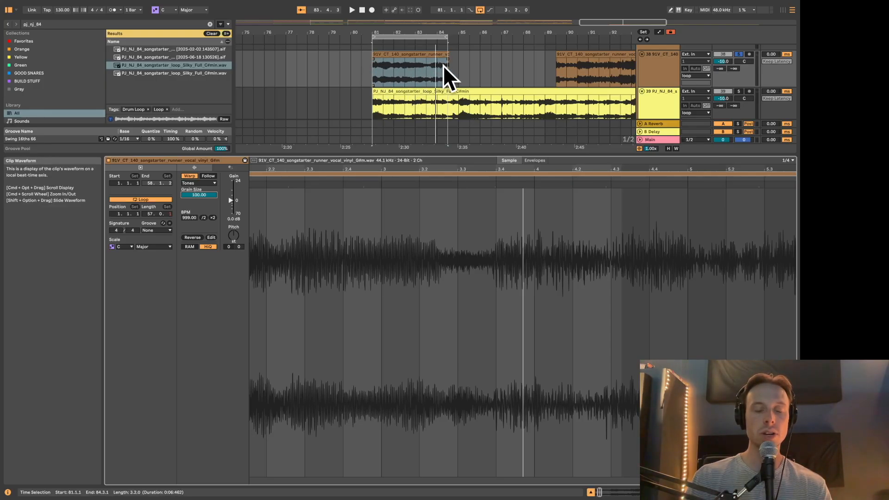
Step: Switch the vocal slice to Texture warp mode and vary its grain size during playback, ending at about 165
click(206, 183)
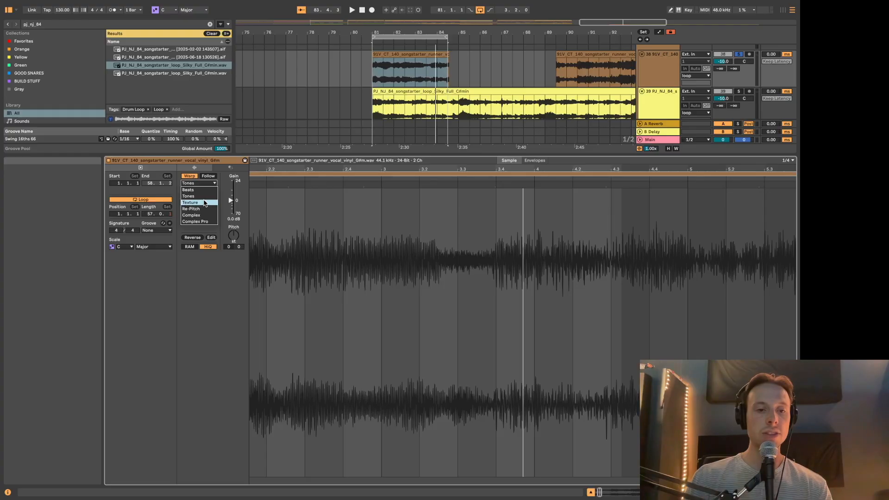
click(205, 203)
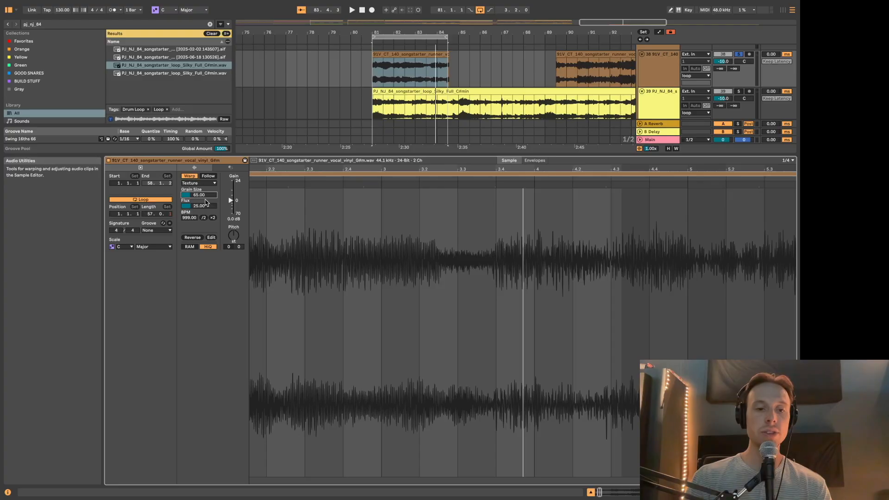
key(space)
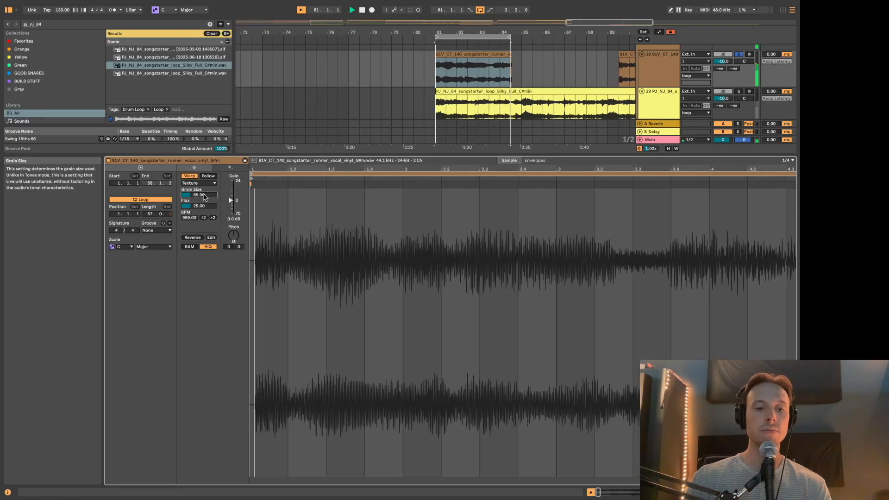
drag(203, 195, 202, 157)
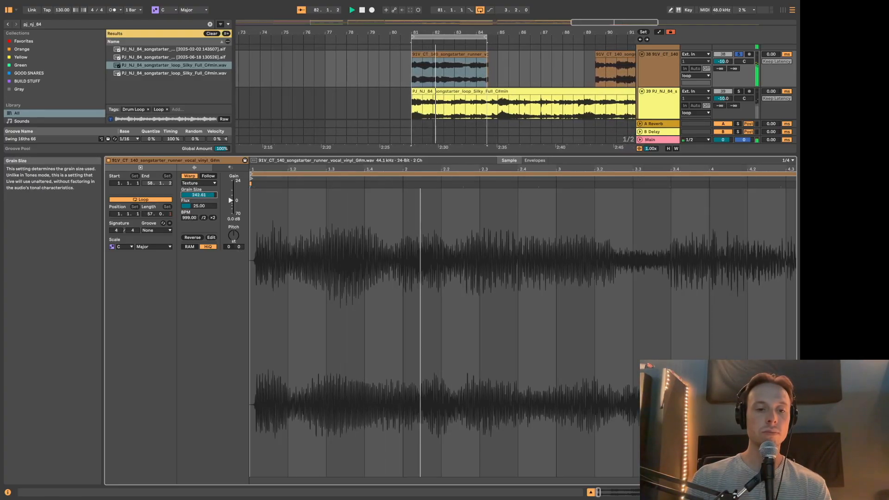
drag(204, 193, 204, 190)
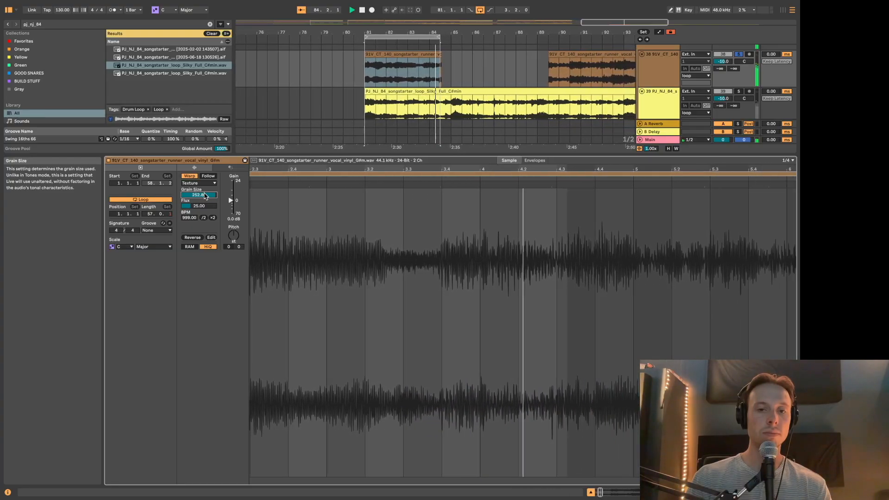
mouse_move(204, 195)
mouse_down()
mouse_move(204, 231)
mouse_move(204, 187)
mouse_up()
key(space)
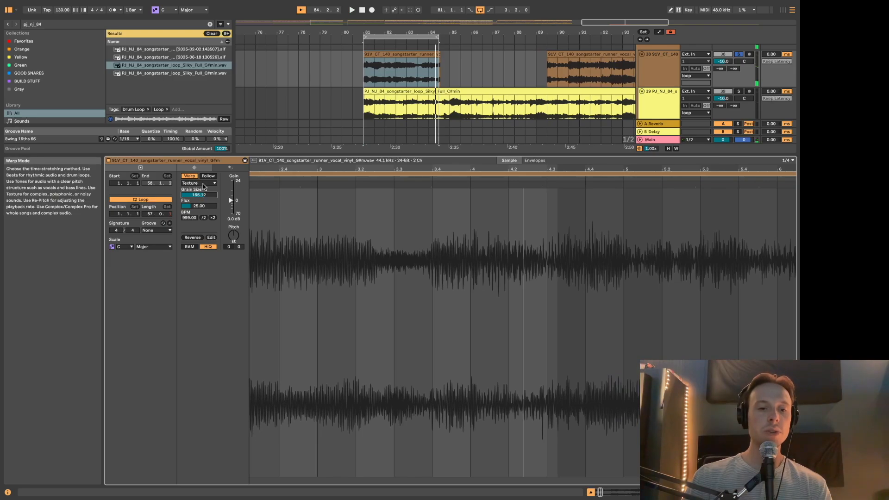
Step: Keep the slice in Texture mode, play it and raise Flux to 100
click(196, 183)
click(194, 201)
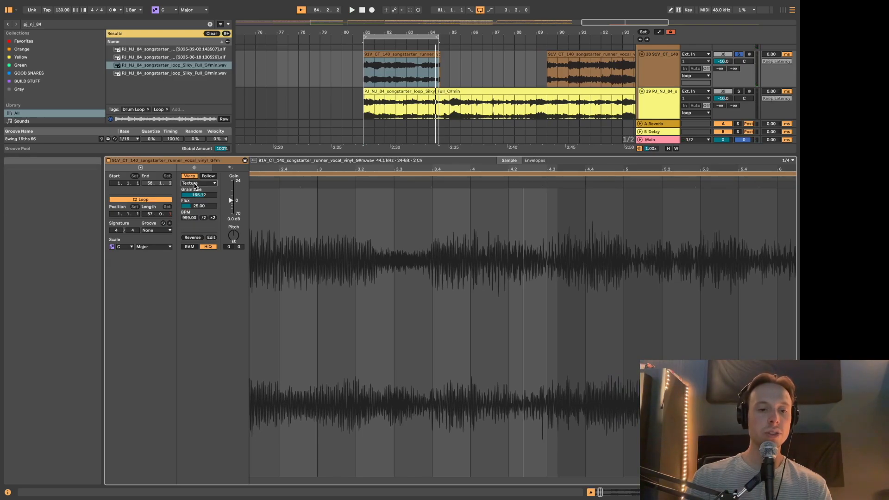
click(195, 207)
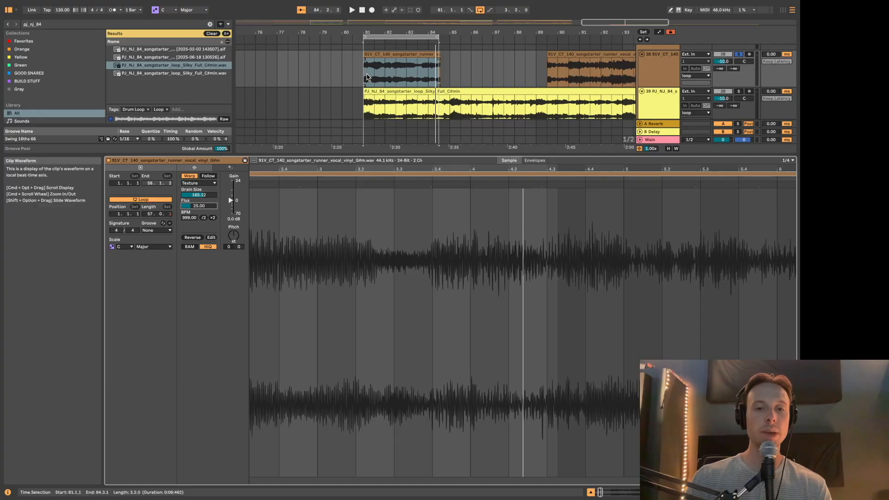
key(space)
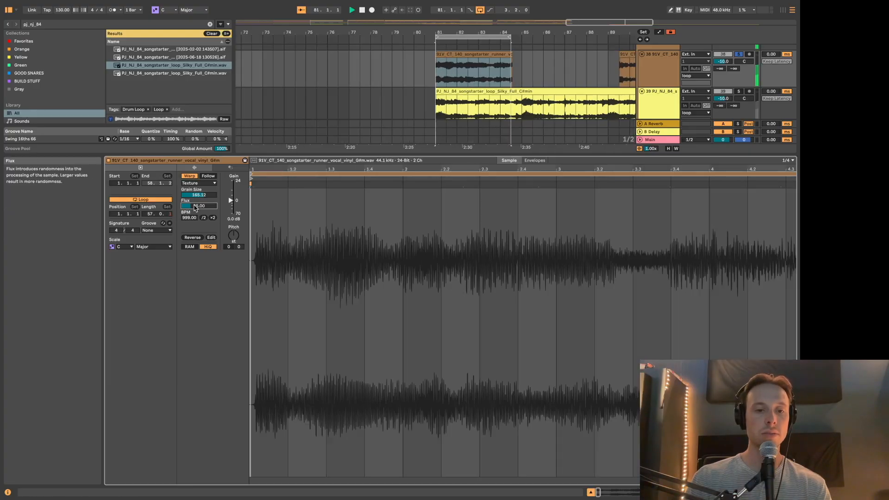
drag(196, 207, 197, 159)
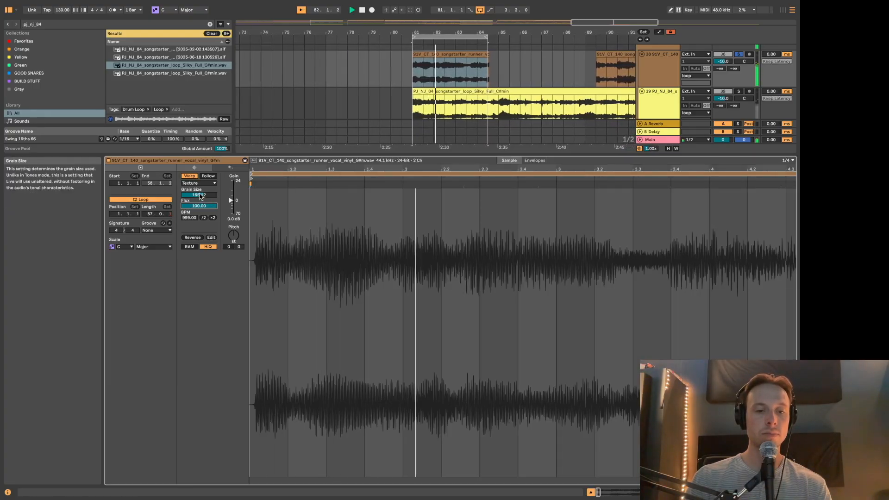
Step: Lower the Texture grain size to 2 and audition the slice with Flux at 100 and at 0
drag(198, 195, 199, 255)
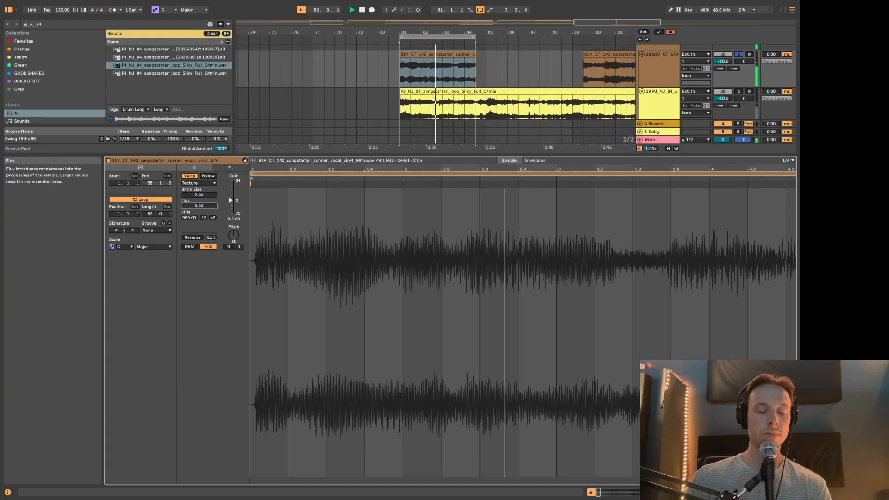
drag(199, 206, 199, 159)
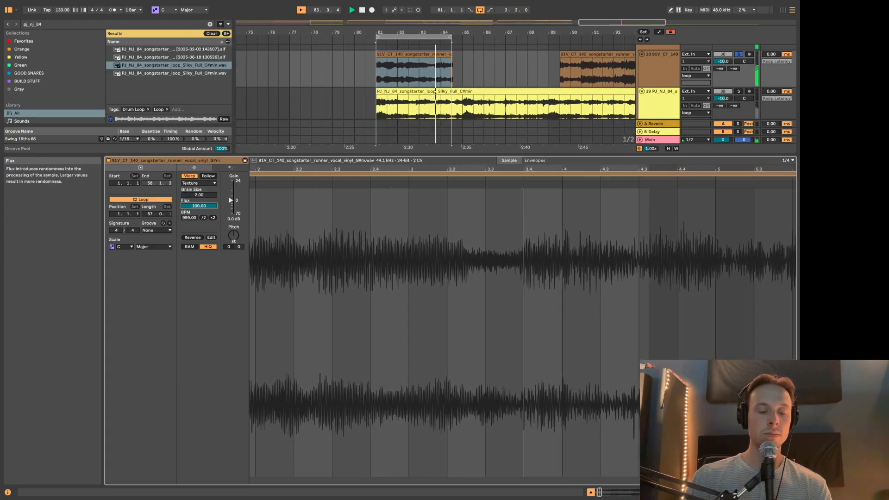
key(space)
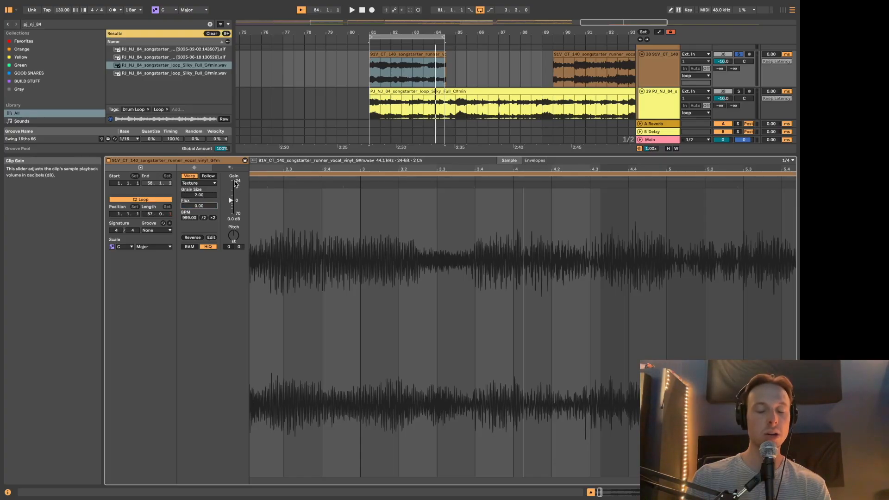
key(space)
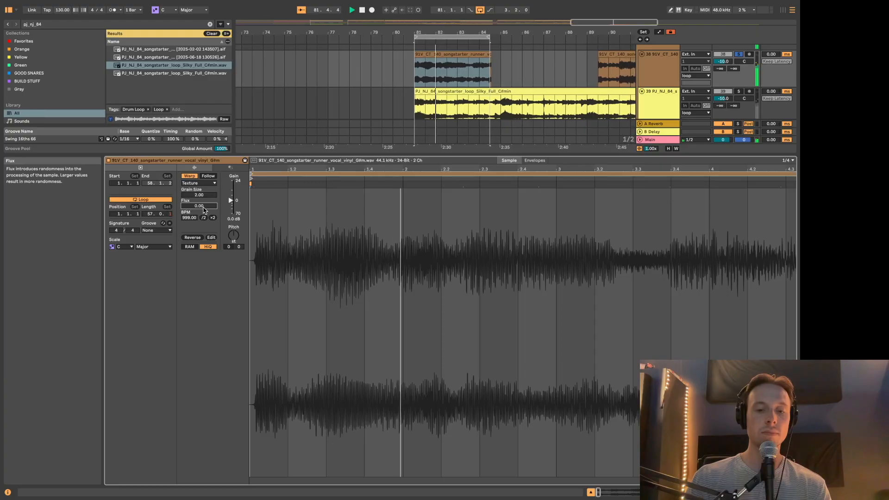
Step: Audition the Texture-mode vocal slice at grain size 2 with Flux raised to 100, and stop playback
drag(205, 210, 204, 176)
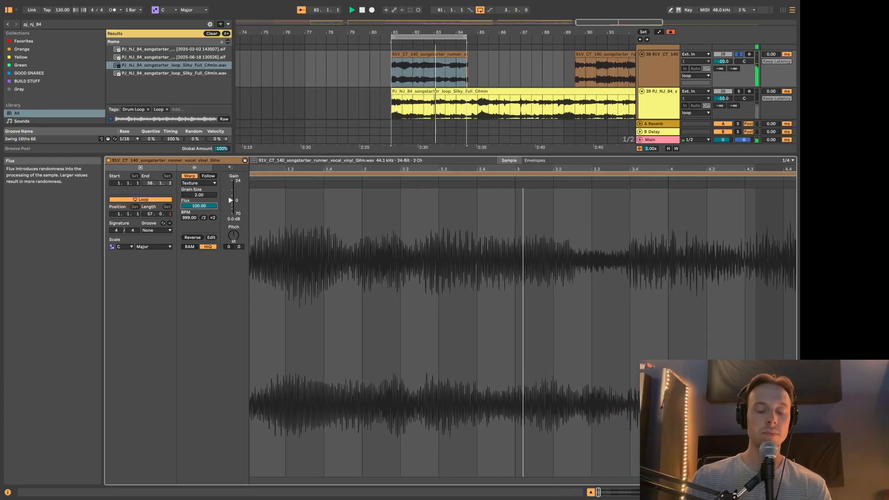
drag(204, 207, 204, 174)
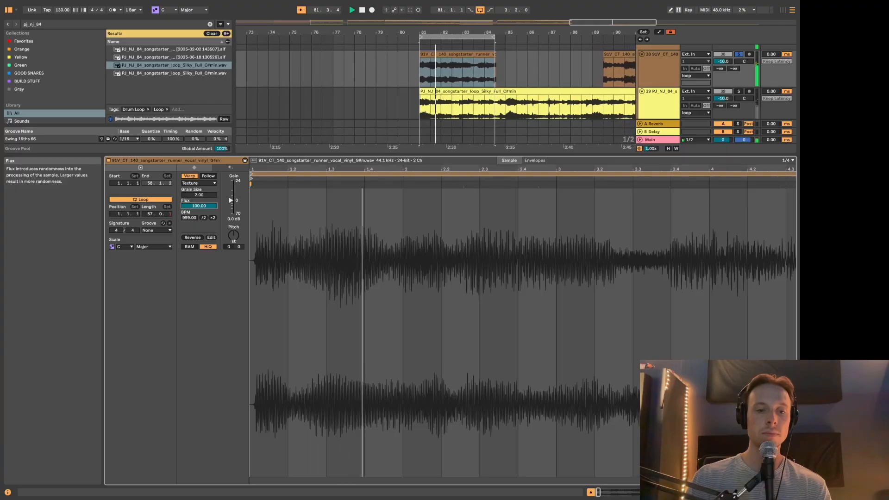
key(space)
click(199, 183)
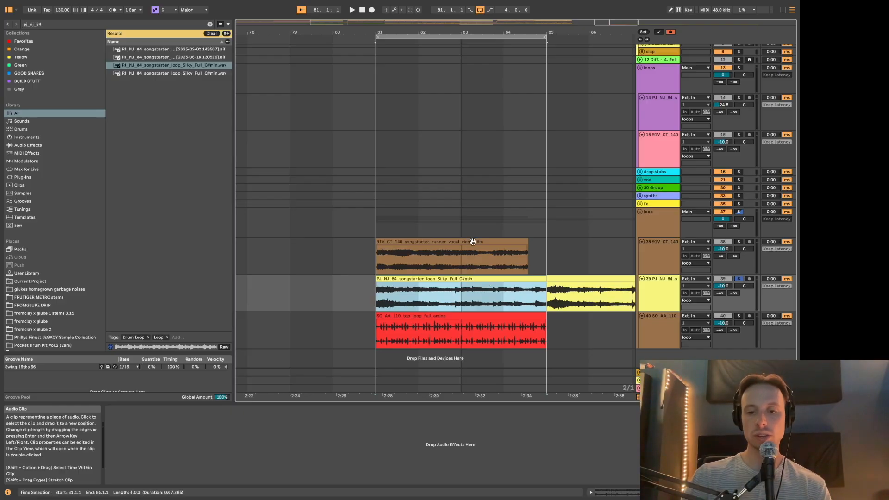
Step: Show the Silky melodic loop's clip settings, play it in Complex mode and double its clip BPM to 336
key(shift+Tab)
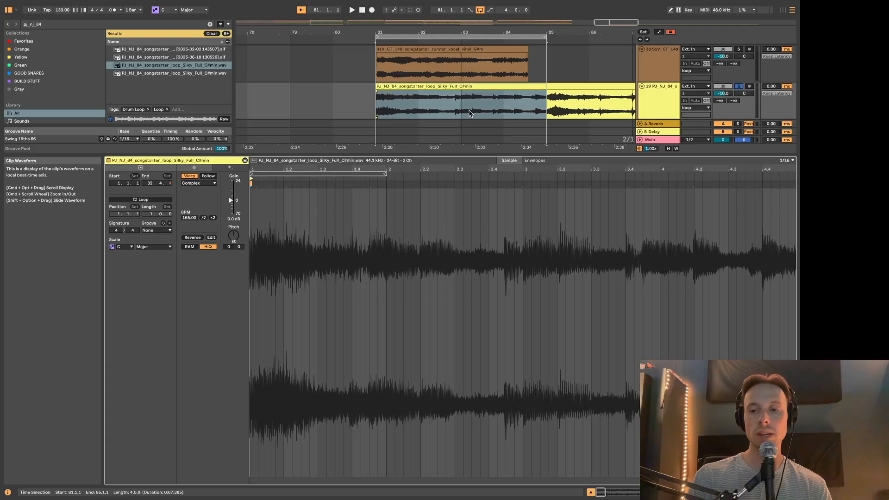
key(space)
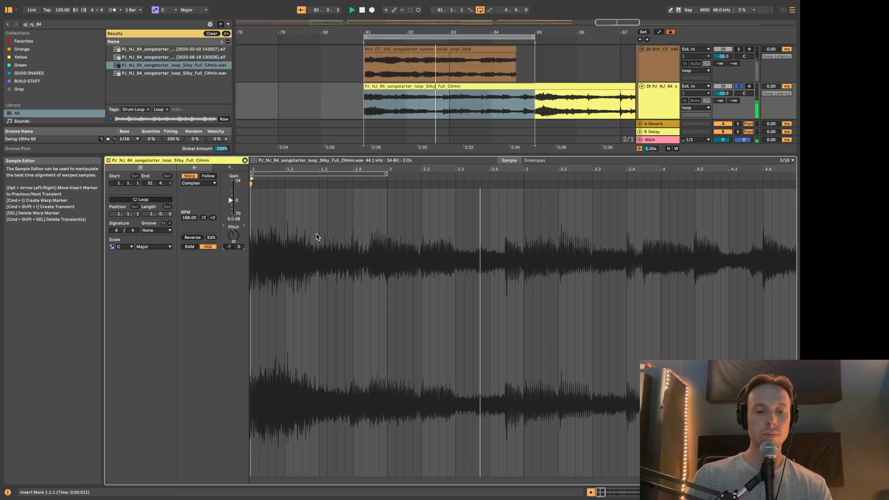
click(215, 220)
click(258, 232)
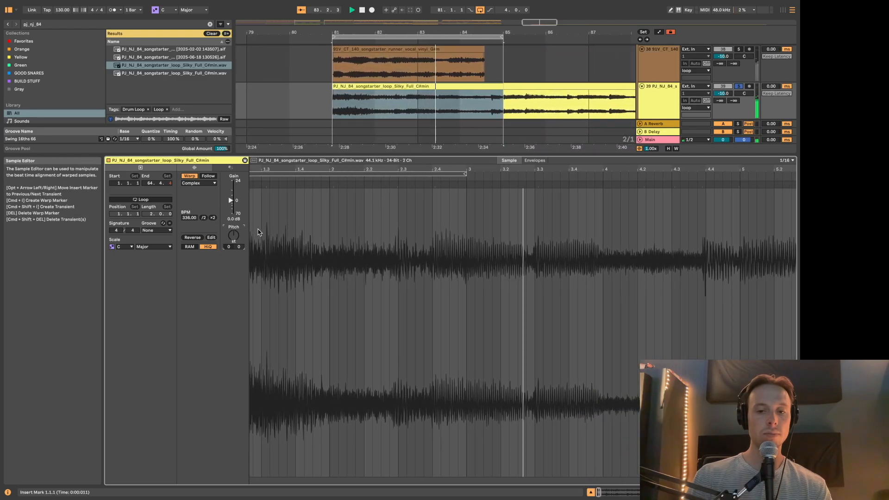
key(space)
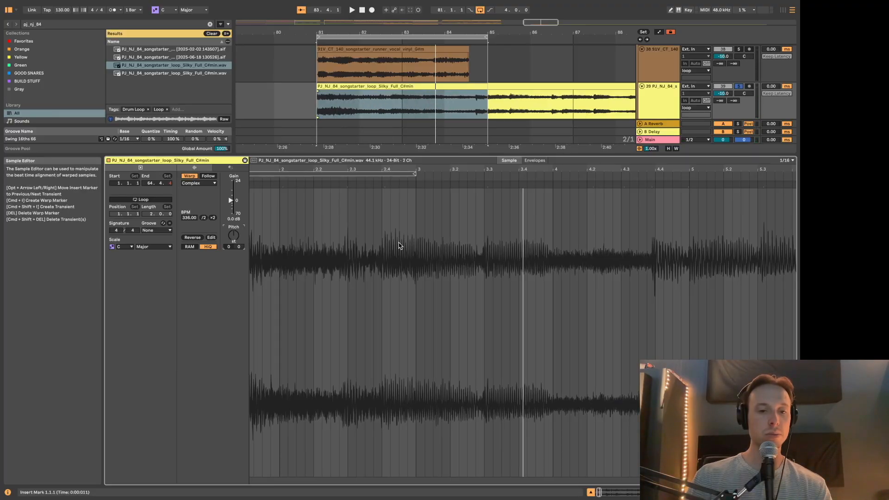
Step: Undo the last change to the Silky loop and switch it to Complex Pro warp mode
click(318, 106)
key(super+z)
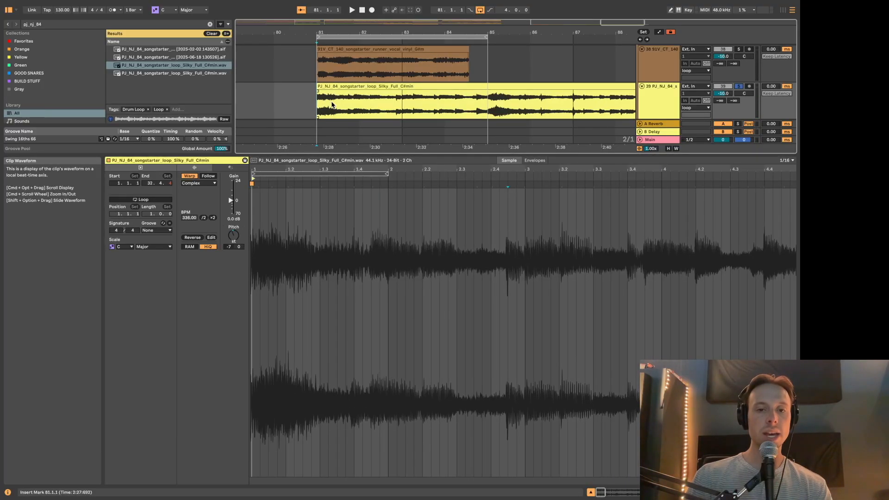
click(384, 87)
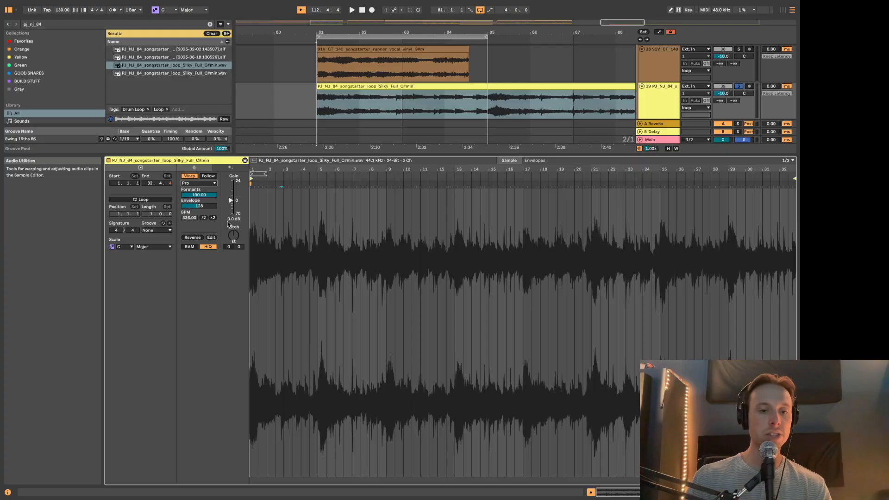
click(326, 108)
click(202, 195)
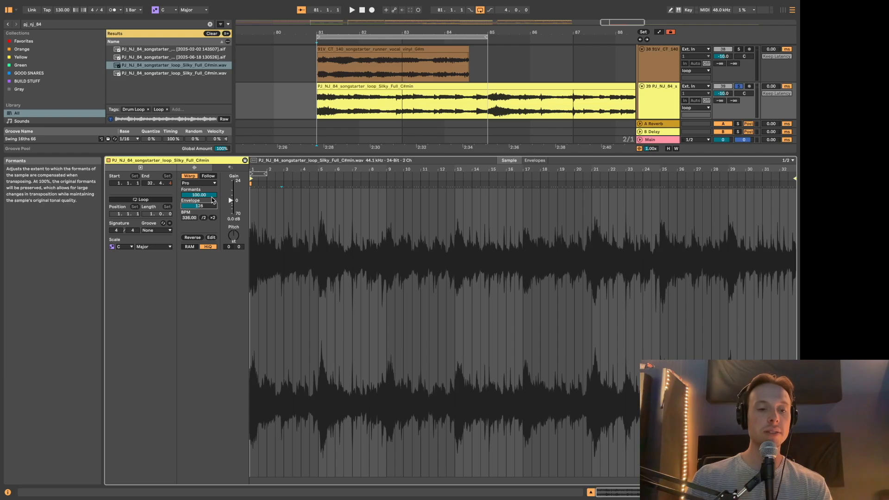
Step: Transpose the Silky loop down 12 semitones, set its Complex Pro envelope to 8 and play it from bar 81
click(308, 112)
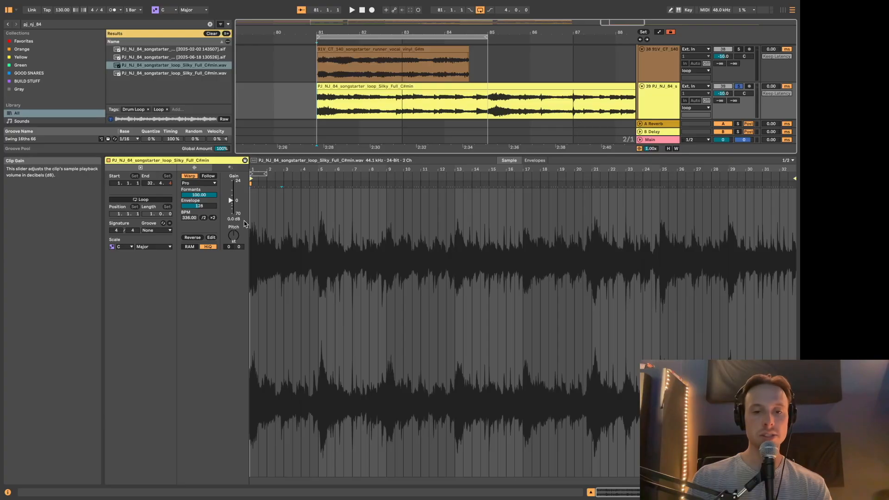
click(369, 250)
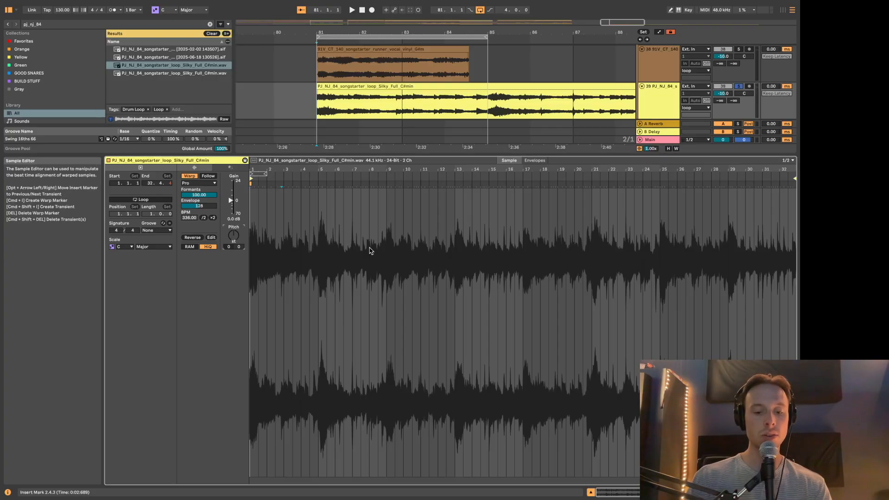
click(199, 205)
text(8)
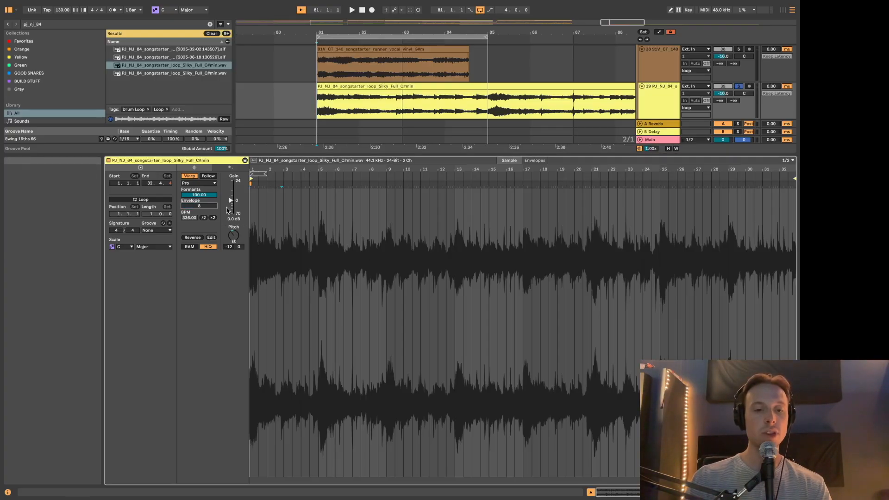
click(315, 107)
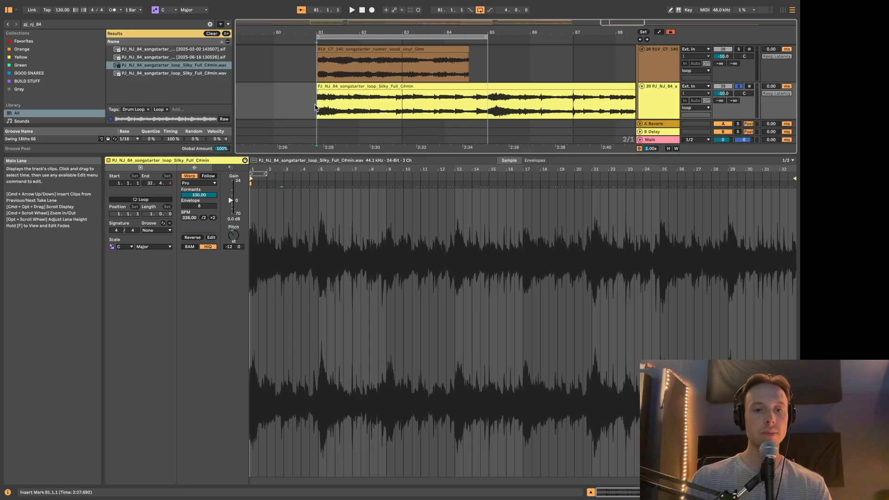
key(space)
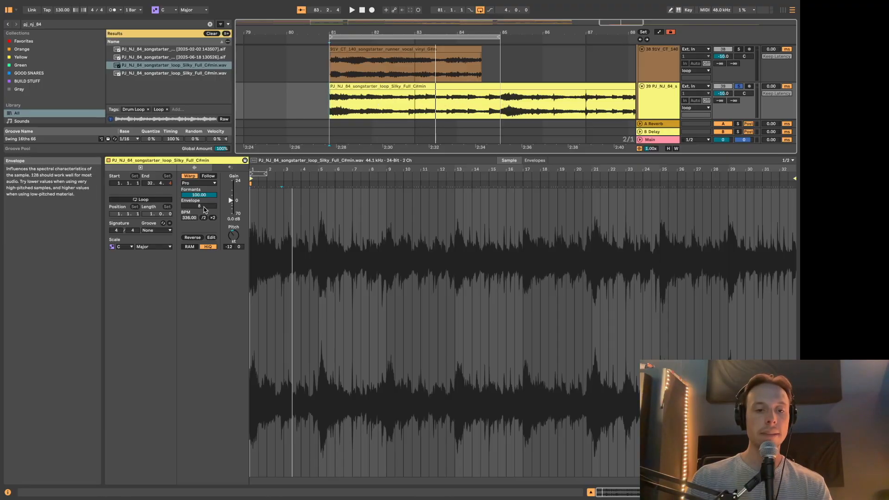
Step: Raise the Silky loop's envelope to 256 and lower its Formants nearly to 0 while auditioning the changes
key(space)
drag(203, 210, 202, 206)
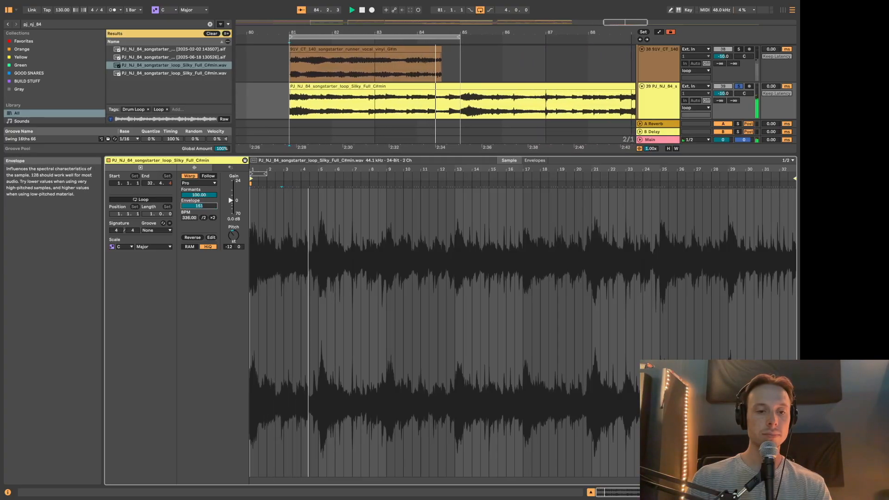
drag(204, 196, 204, 241)
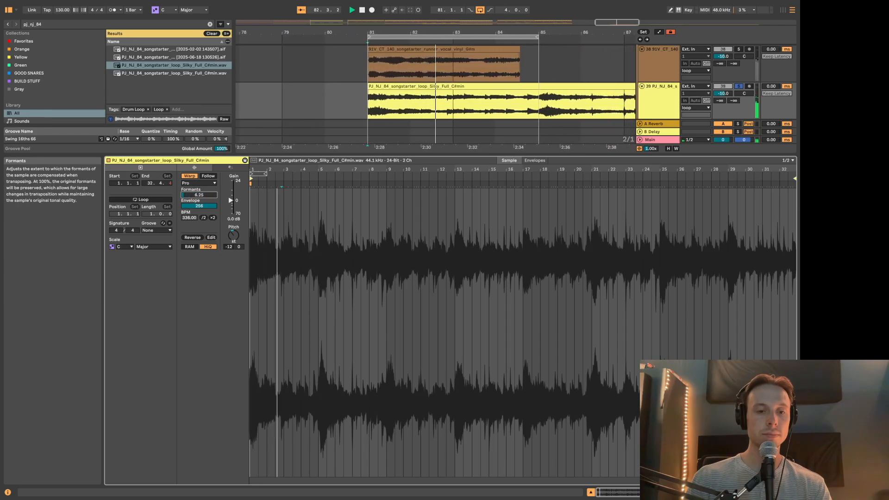
drag(204, 241, 199, 206)
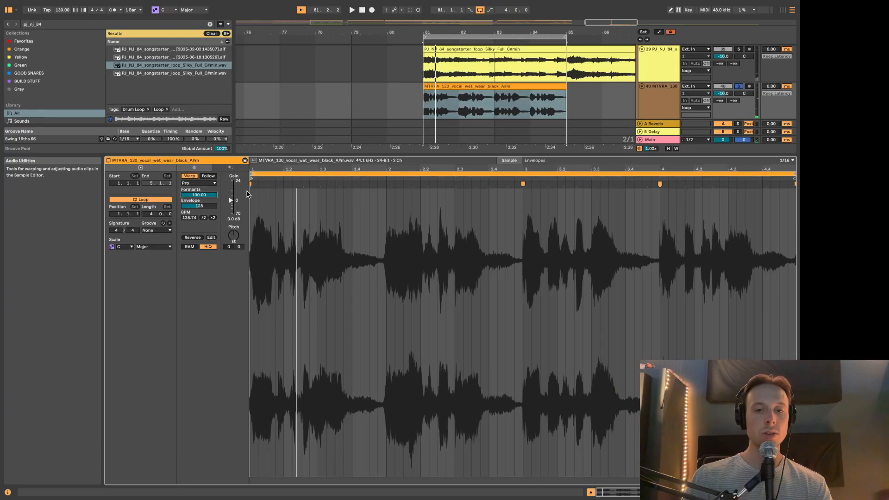
Step: Play the MTVRA_130 vocal loop from bar 81 in Complex Pro mode at its original pitch
click(516, 88)
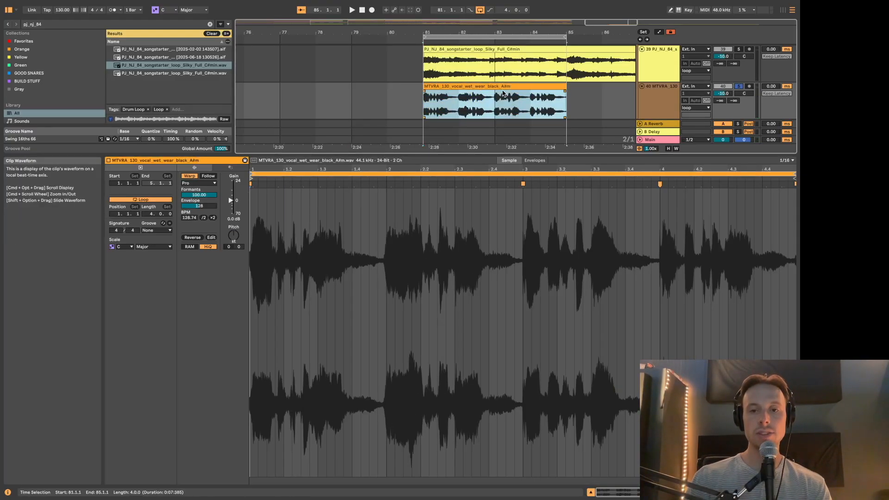
key(z)
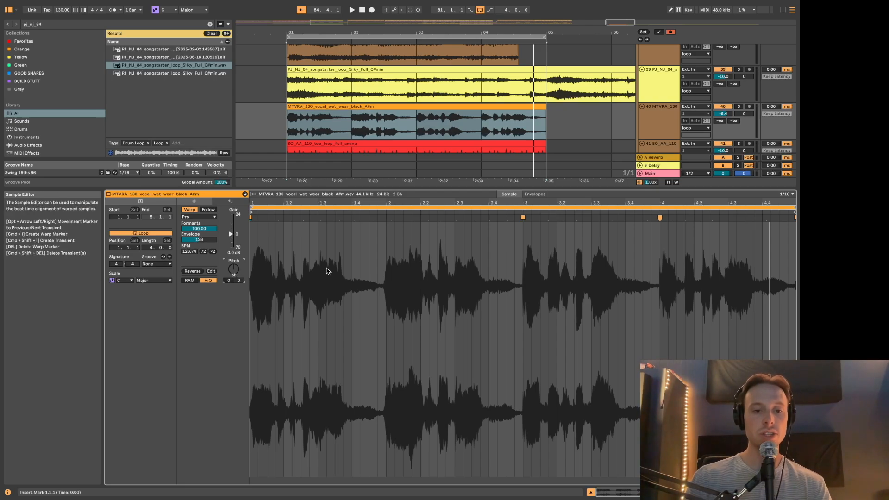
click(289, 129)
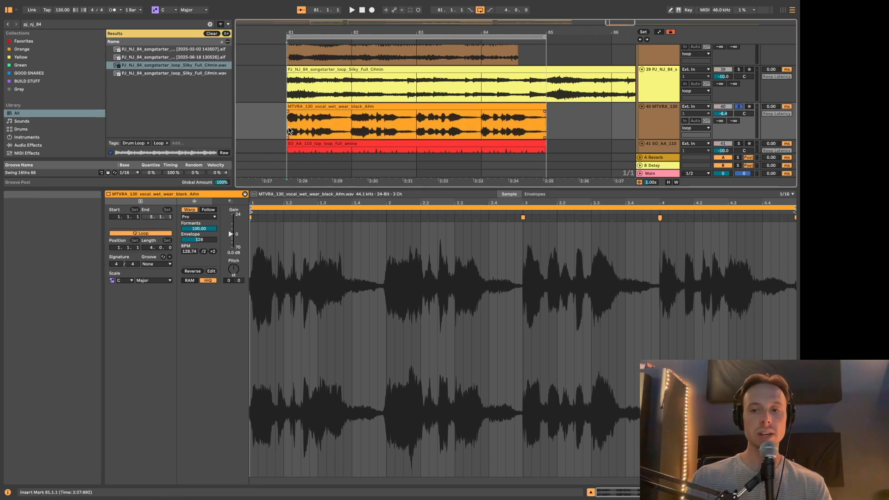
key(space)
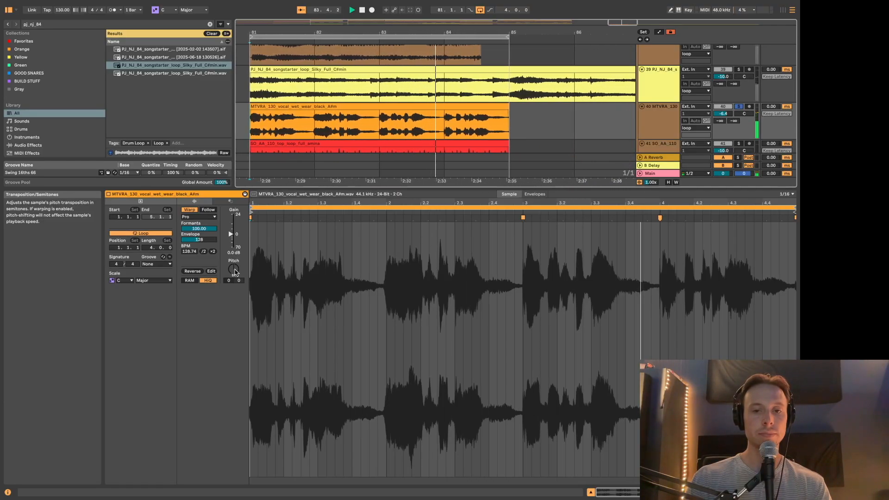
key(space)
Step: Transpose the MTVRA_130 vocal loop up 3 semitones, set its envelope to 8 and play it from bar 81
click(236, 273)
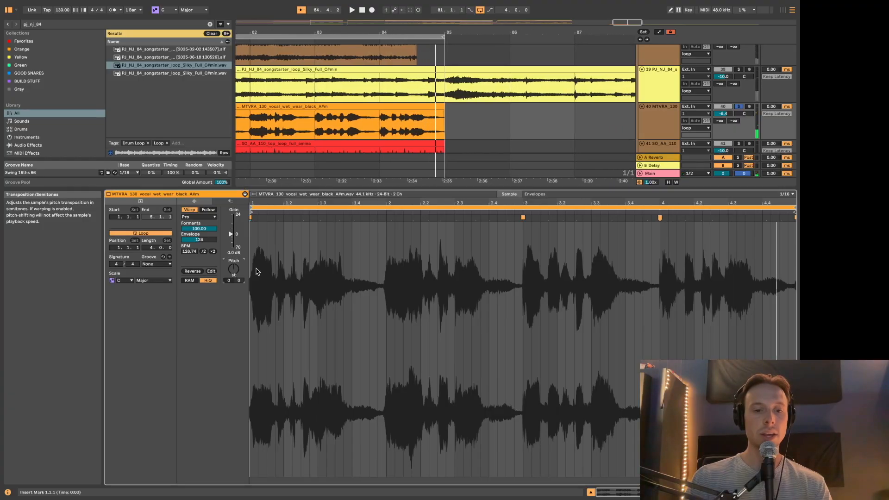
text(3)
click(199, 240)
text(8)
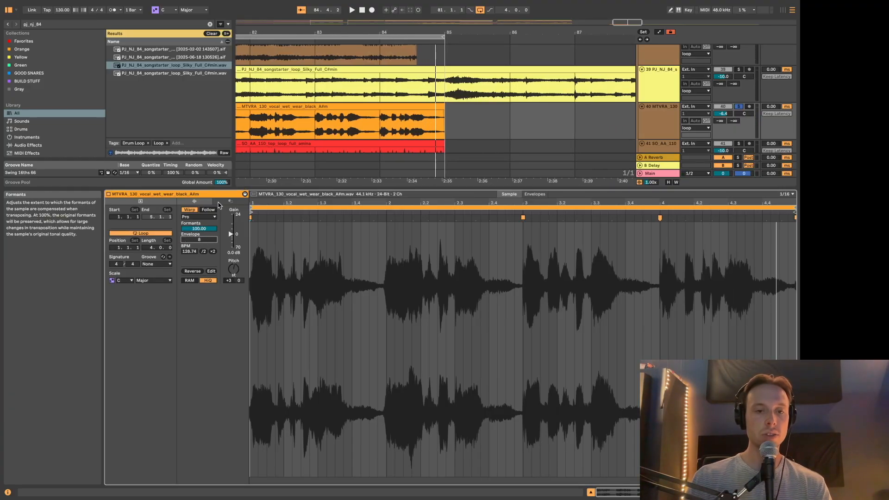
scroll(316, 112, left, 5)
scroll(317, 112, down, 1)
click(278, 117)
key(space)
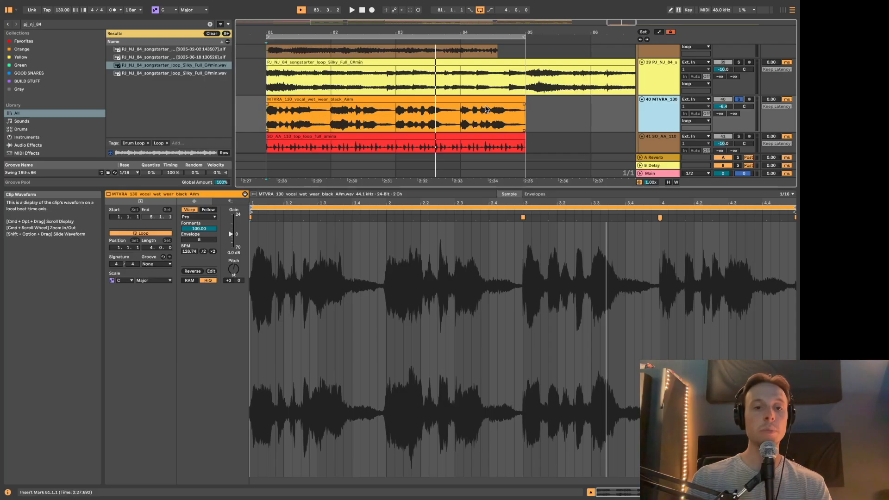
Step: Play the transposed vocal loop while adjusting its Complex Pro envelope and formants
key(space)
drag(203, 240, 206, 266)
drag(201, 229, 201, 217)
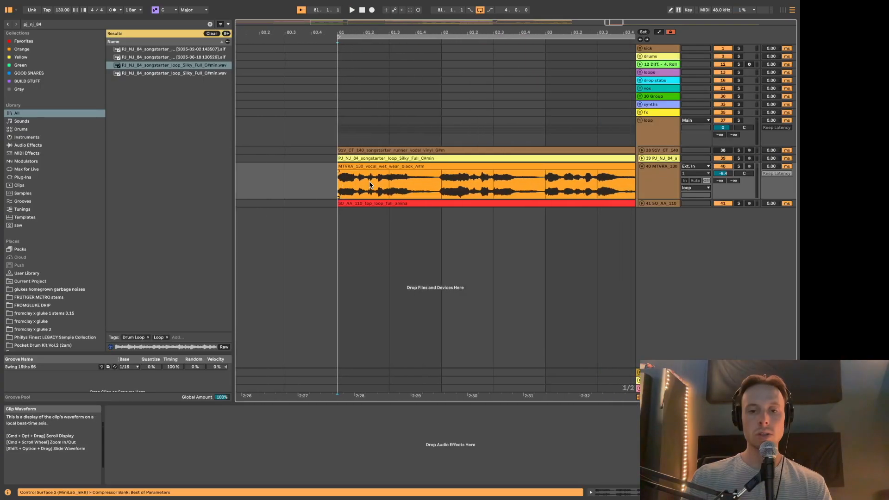
scroll(369, 182, down, 4)
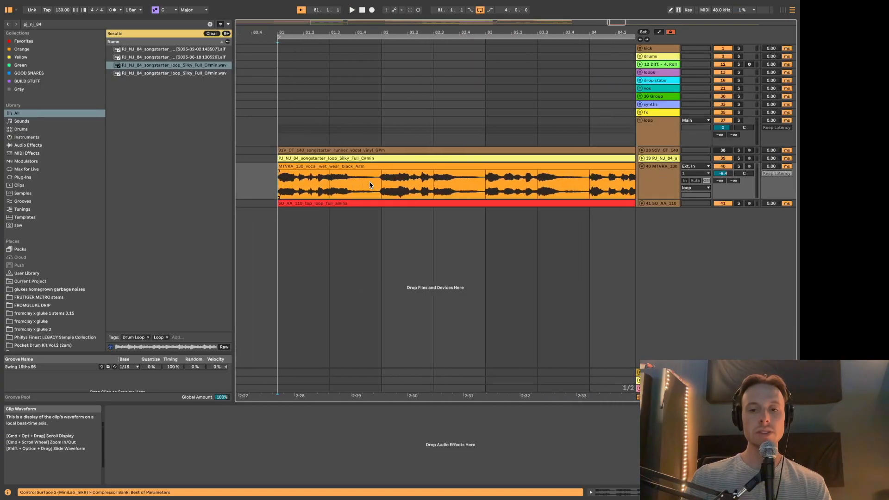
click(346, 159)
click(347, 166)
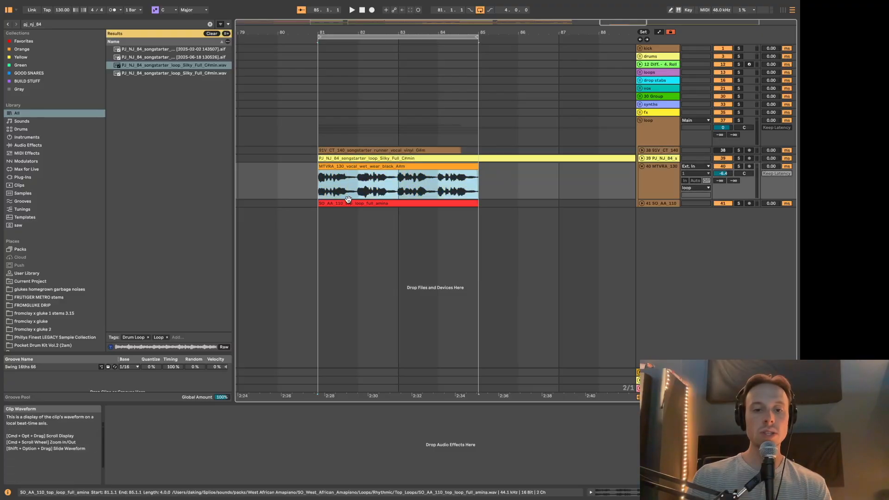
click(346, 204)
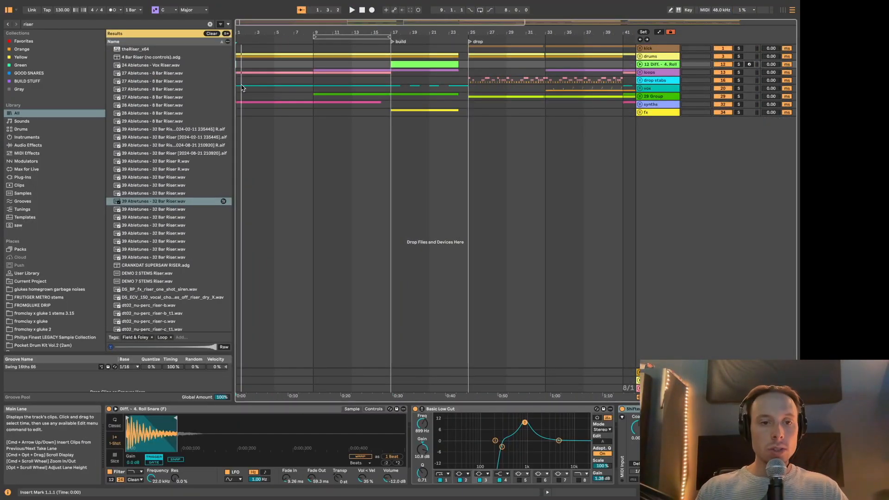
Step: Show the whole arrangement and play it from bar 1
click(241, 87)
scroll(524, 77, down, 5)
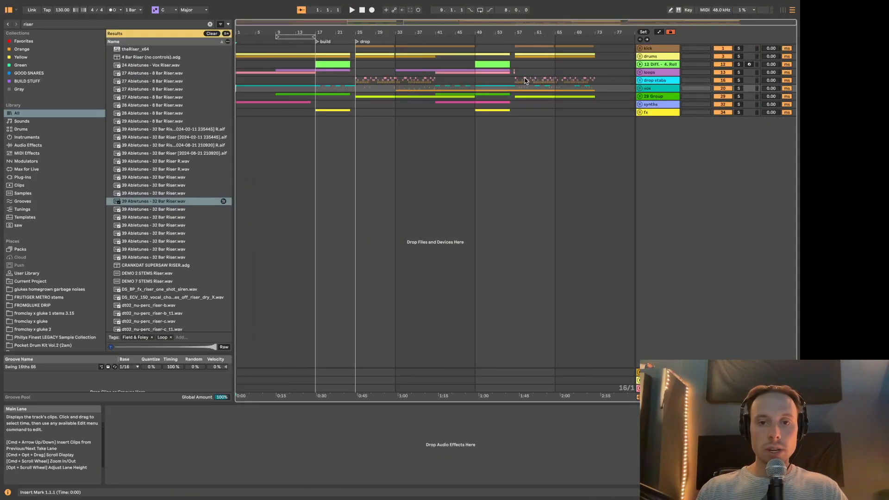
drag(596, 50, 160, 132)
click(239, 64)
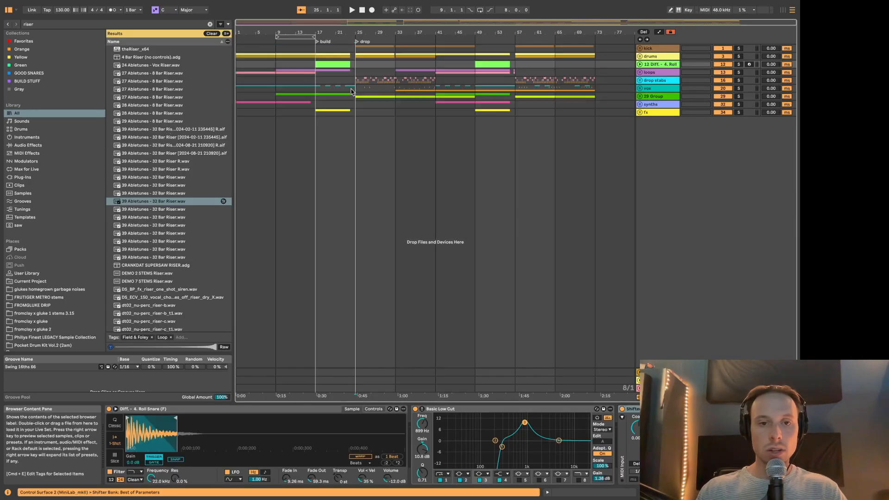
click(344, 88)
click(237, 65)
key(w)
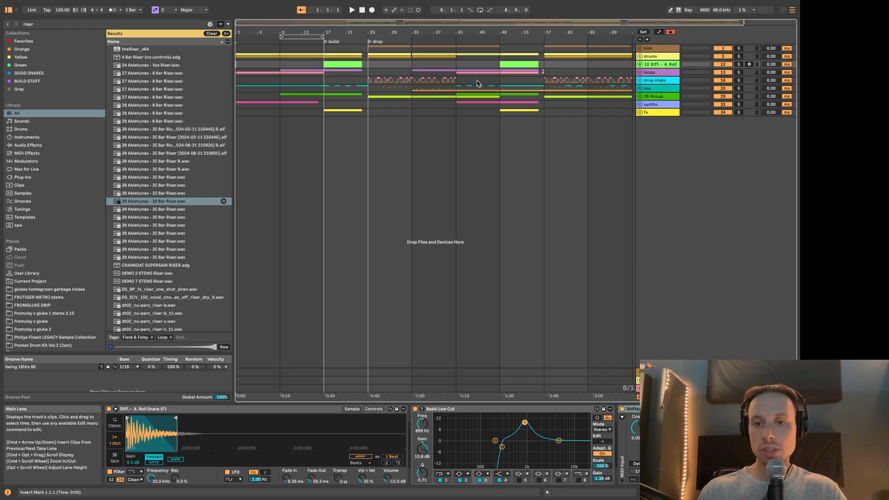
key(space)
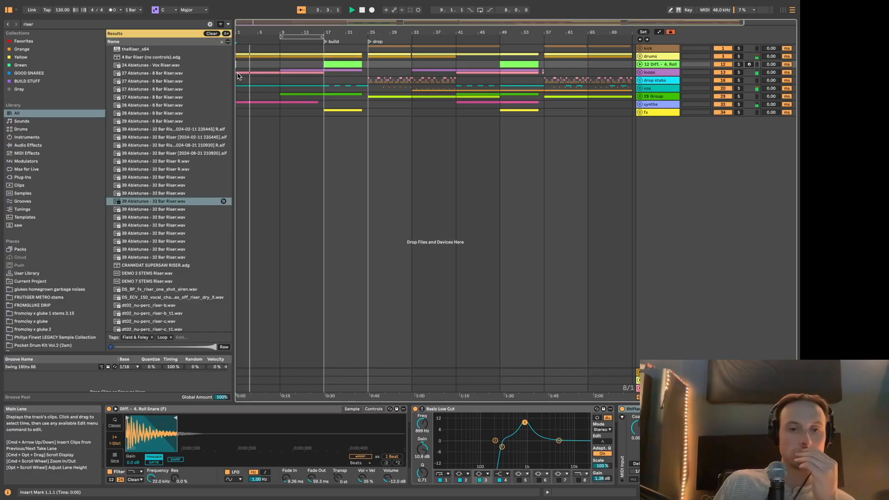
Step: Unfold the synths group during playback to examine the MIDI track inside it
key(plus)
key(plus)
key(plus)
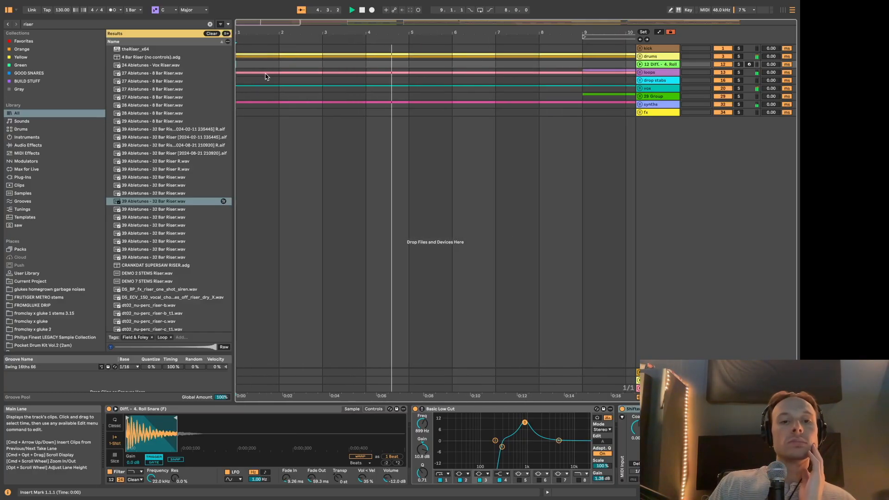
click(669, 104)
key(Right)
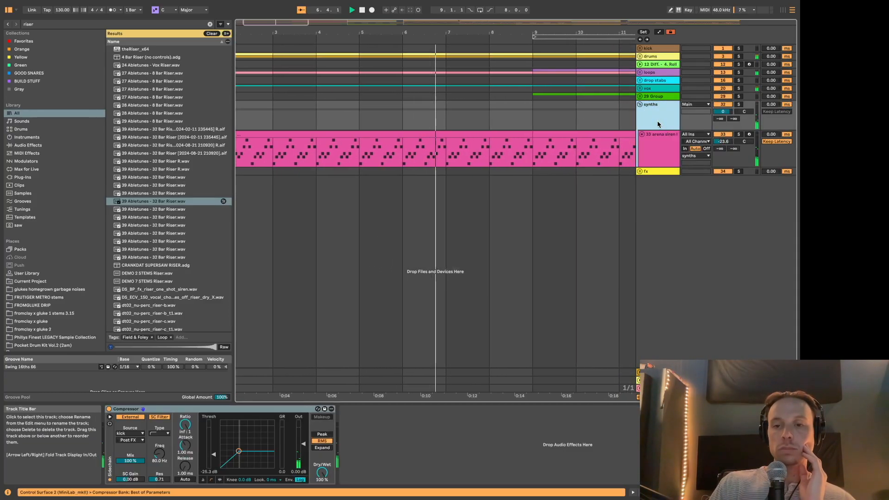
Step: Fold the synths group during playback and open 29 Group to examine its Operator and perfect 303 tracks before folding it again
key(Left)
key(minus)
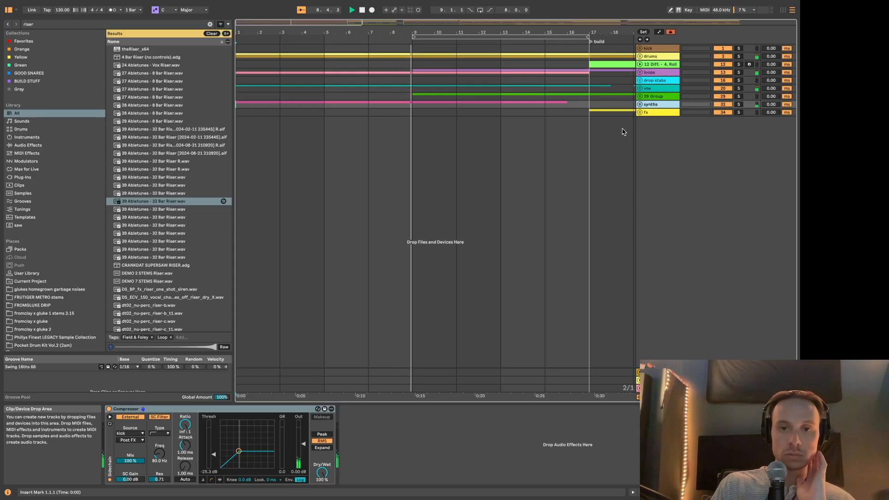
double_click(653, 98)
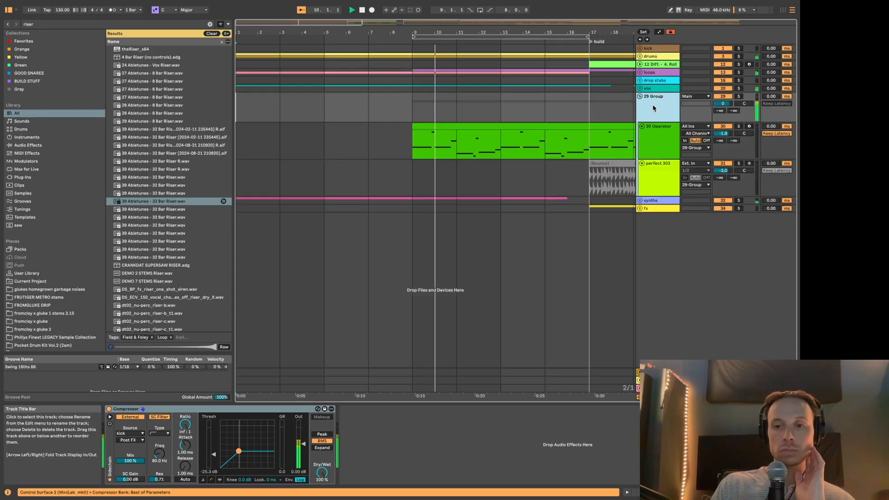
click(720, 135)
double_click(655, 97)
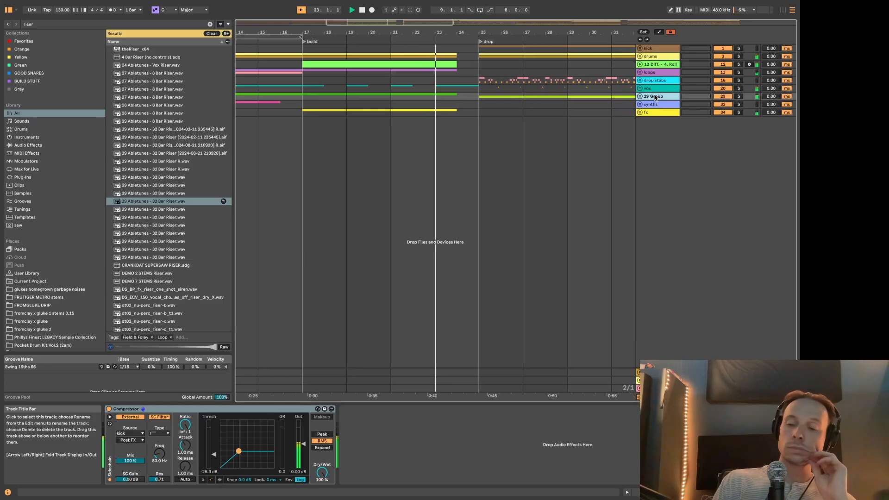
Step: Unfold the vox group and its 24 MTVRA_130 track during playback and lower that track's volume slightly
click(650, 82)
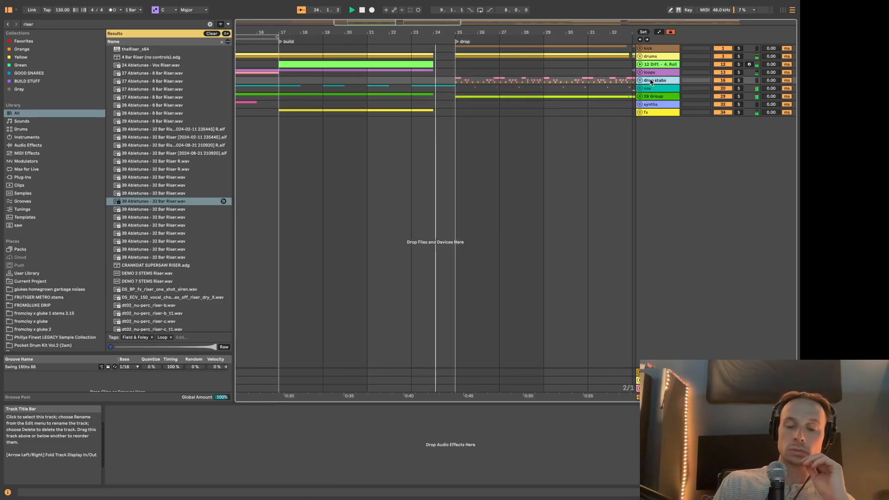
scroll(600, 82, up, 3)
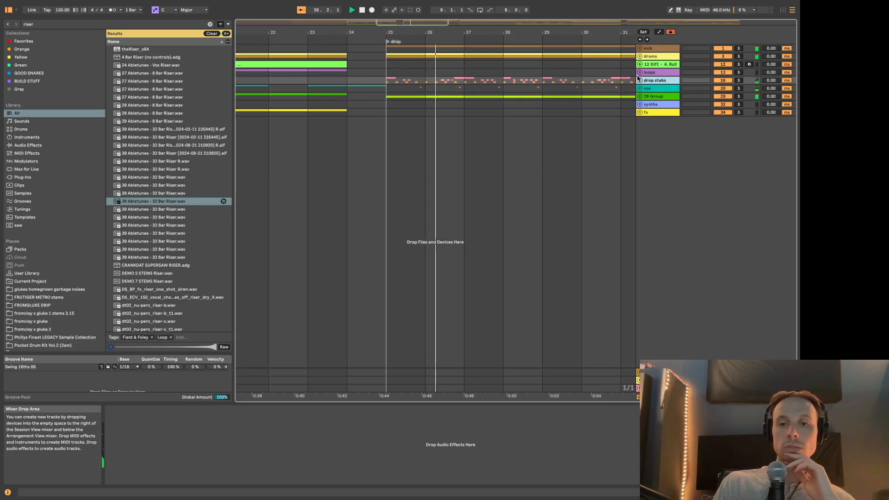
key(Down)
key(Right)
click(669, 118)
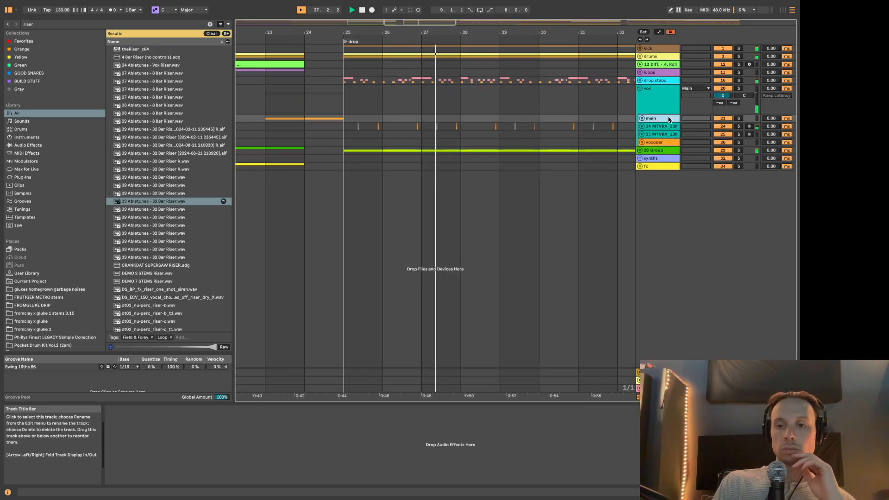
double_click(668, 126)
drag(722, 133, 722, 137)
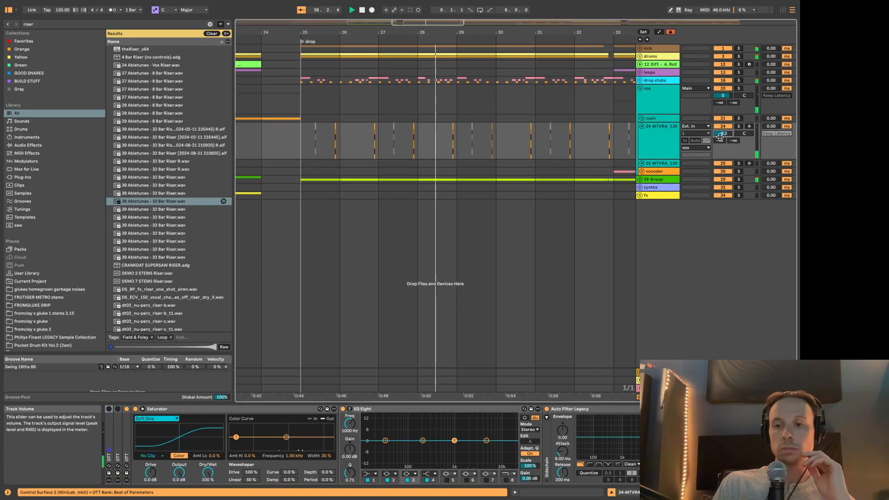
Step: Fold the vox group and unfold the drop stabs group to examine its 91V_CT_140 tracks during playback
click(654, 135)
key(Left)
key(Left)
key(Left)
key(Up)
key(Right)
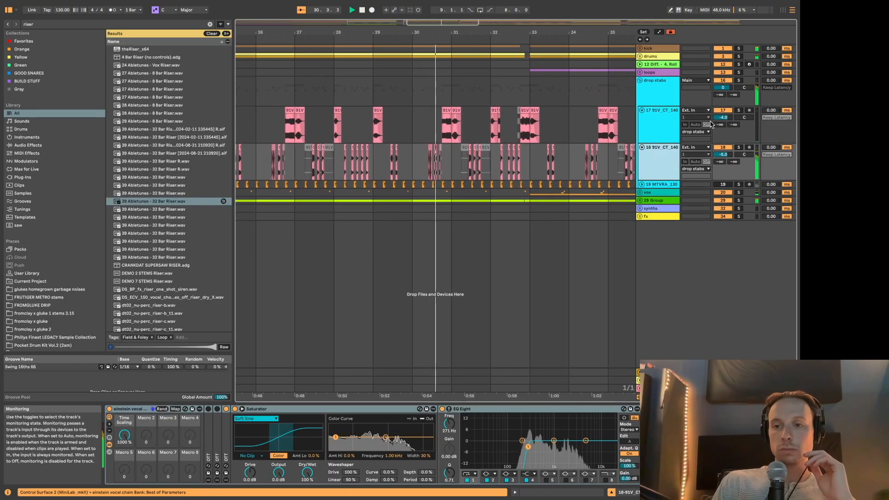
Step: Fold the two 91V_CT_140 tracks and the drop stabs group that contains them
click(665, 131)
key(Left)
key(Down)
key(Left)
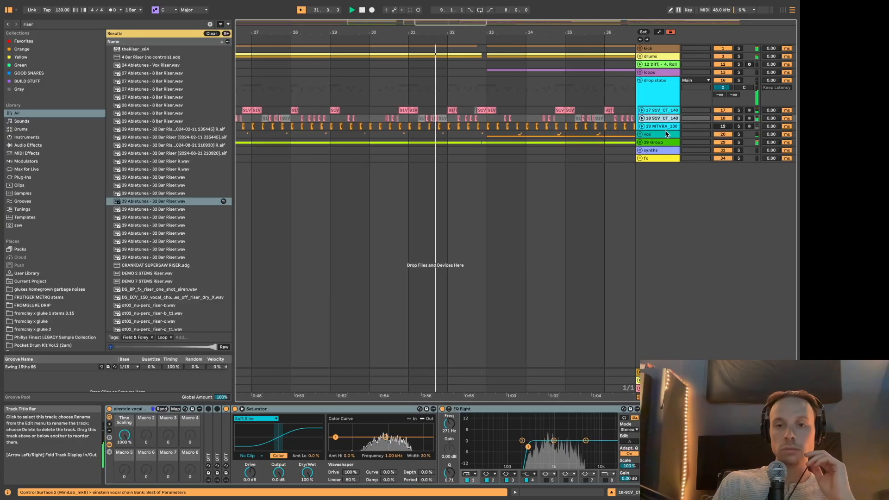
key(Down)
key(Left)
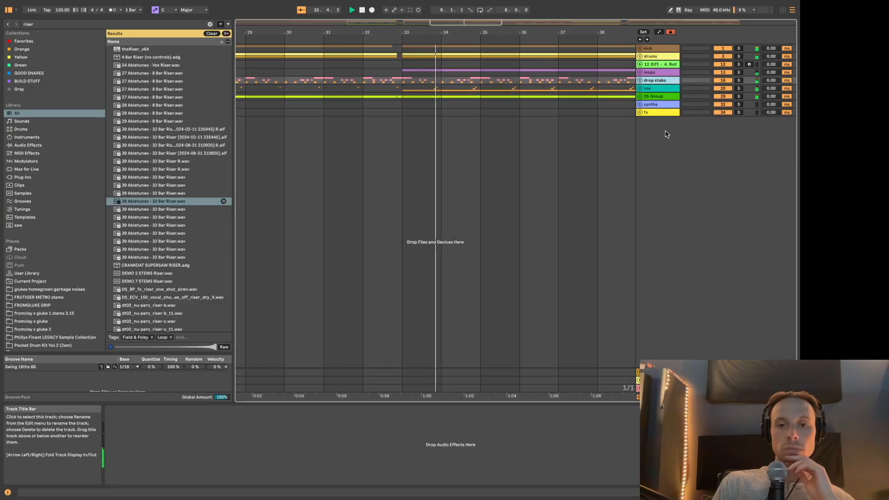
Step: Unfold the drums group and its hats subgroup to examine the hat, shaker and break tracks during playback
key(Up)
key(Up)
key(Up)
key(Right)
key(Down)
key(Right)
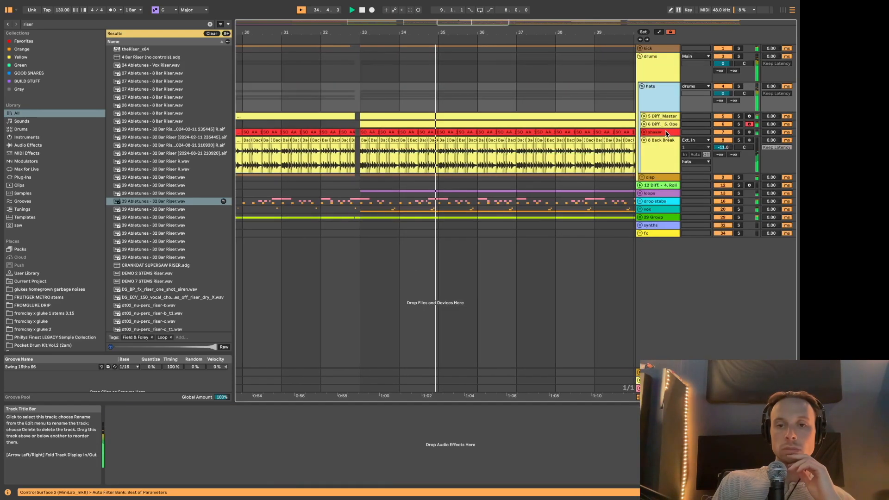
Step: Select the Back Break track and fold the hats subgroup and the drums group
click(668, 154)
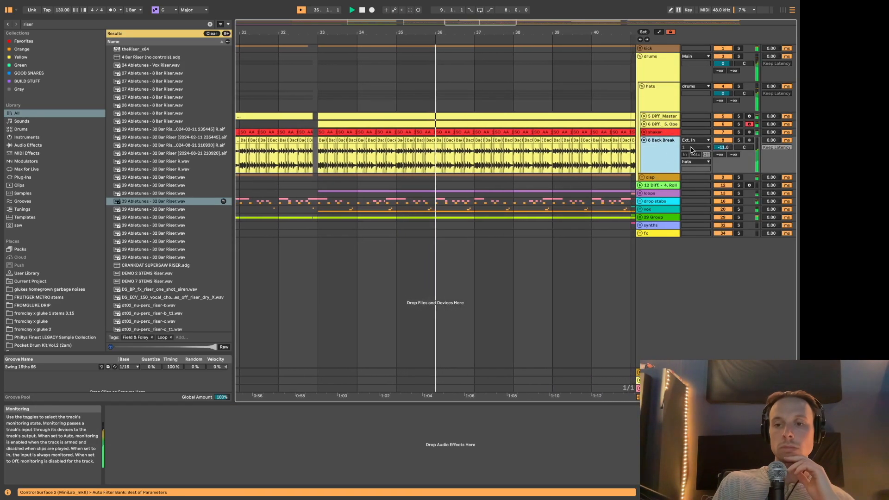
key(Left)
key(Left)
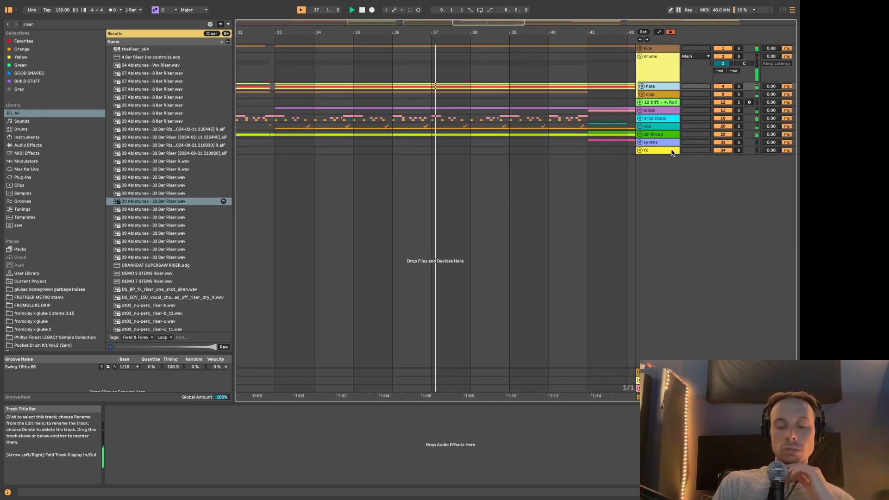
key(Up)
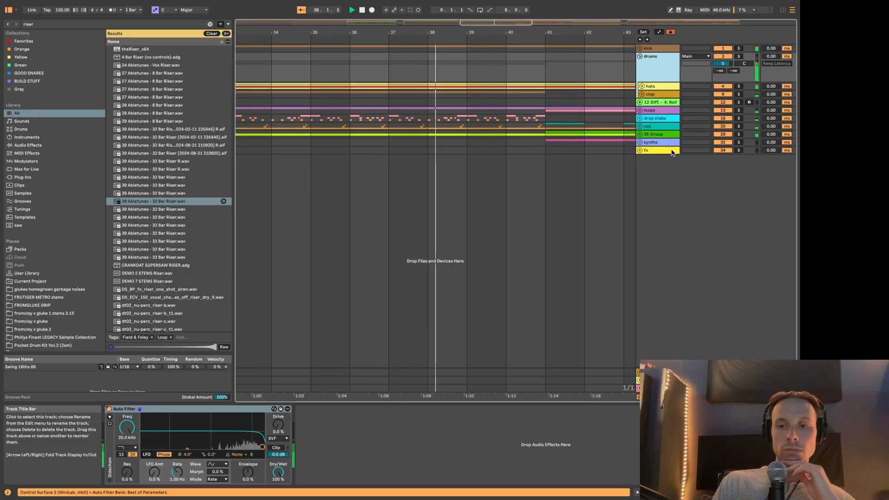
key(Left)
Step: Unfold the vox group, its vocoder subgroup and the 27 MTVRA_13 track to examine the chopped vocal clips
scroll(612, 172, down, 5)
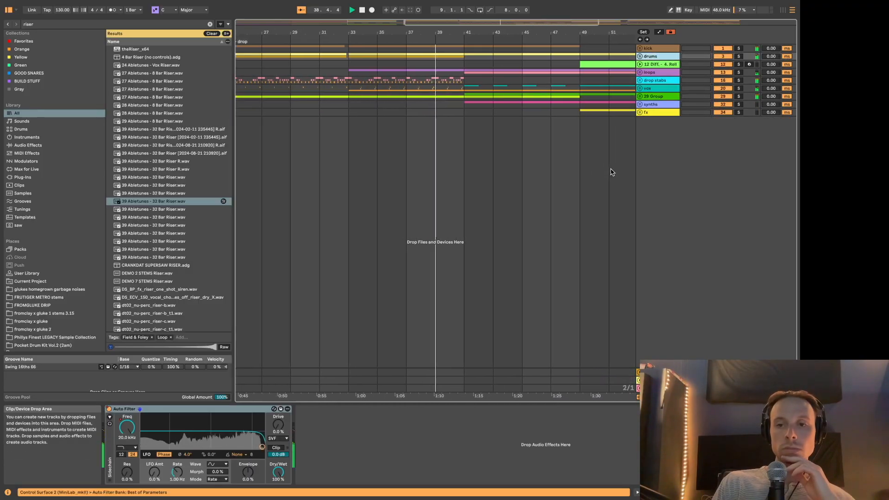
click(658, 88)
key(Right)
key(Right)
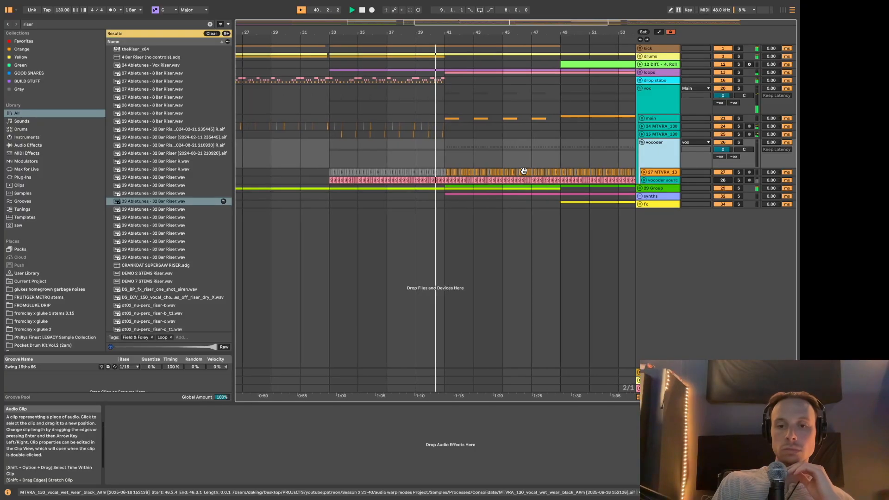
scroll(524, 171, up, 8)
key(Down)
key(Right)
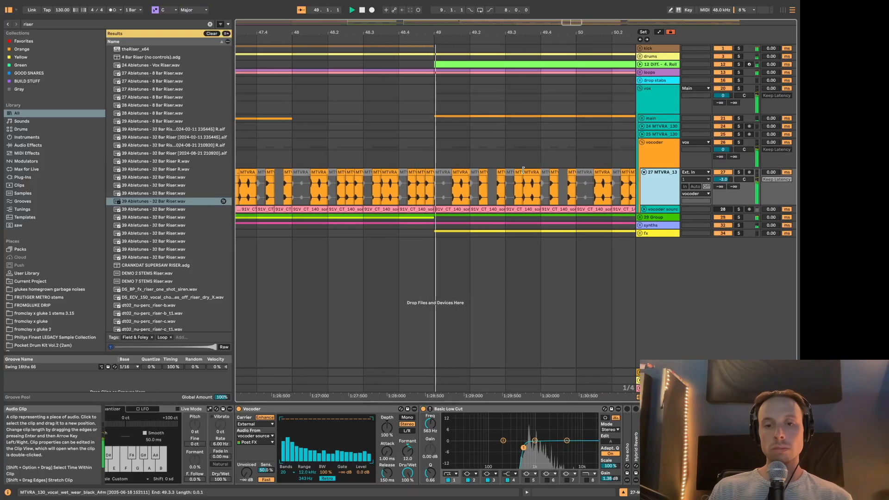
Step: Set the 27 MTVRA_13 track's volume to -7.0 and fold the vocoder and vox groups
scroll(523, 170, down, 5)
scroll(522, 170, down, 4)
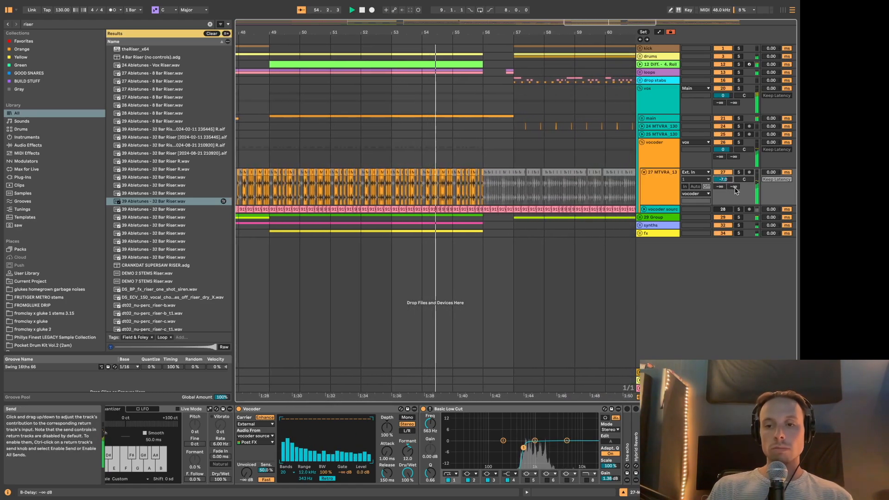
click(657, 156)
key(Left)
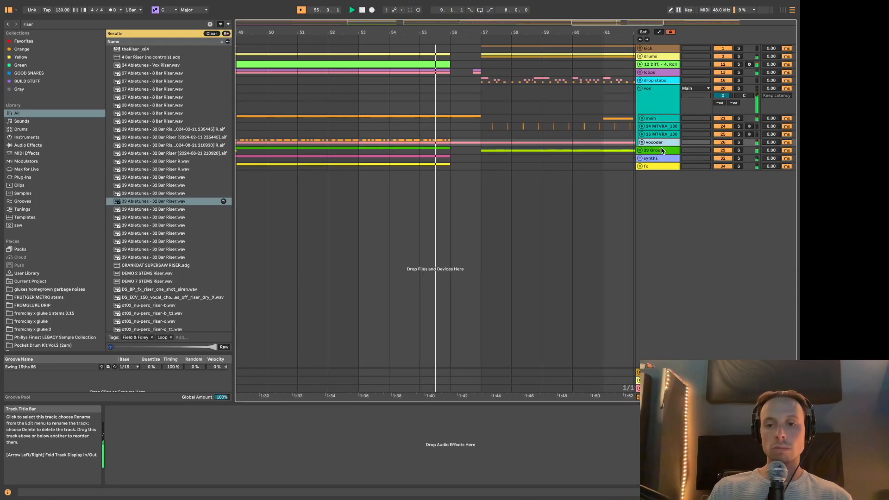
key(Left)
key(Left)
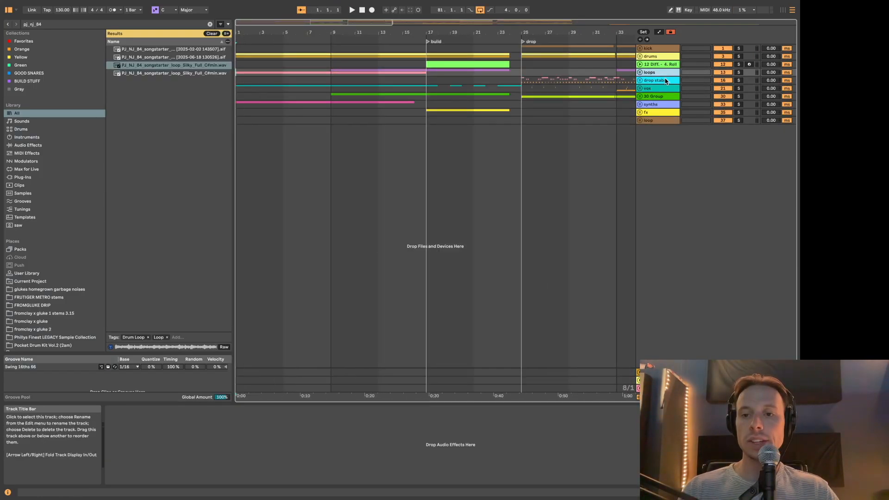
Step: Unfold the loops group, select the first clip of the 15 91V_CT_140 track at bar 1 and solo that track
double_click(663, 74)
key(Down)
key(Down)
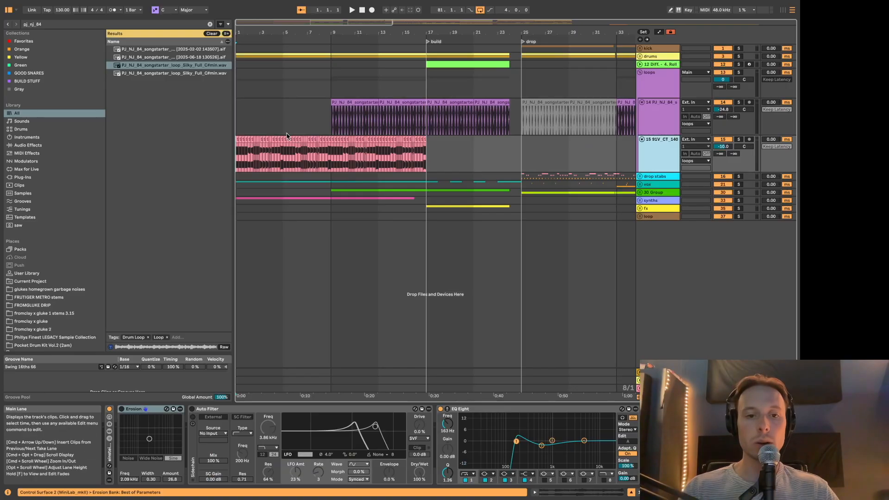
scroll(286, 136, up, 5)
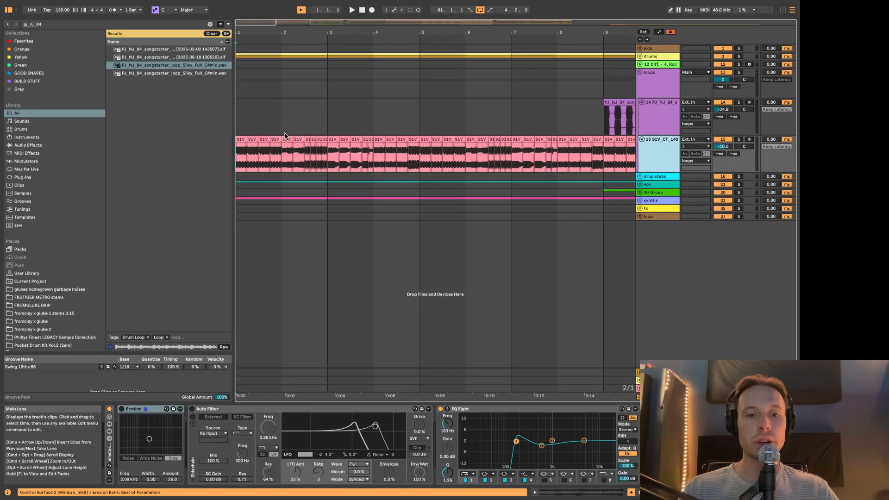
click(254, 121)
click(243, 139)
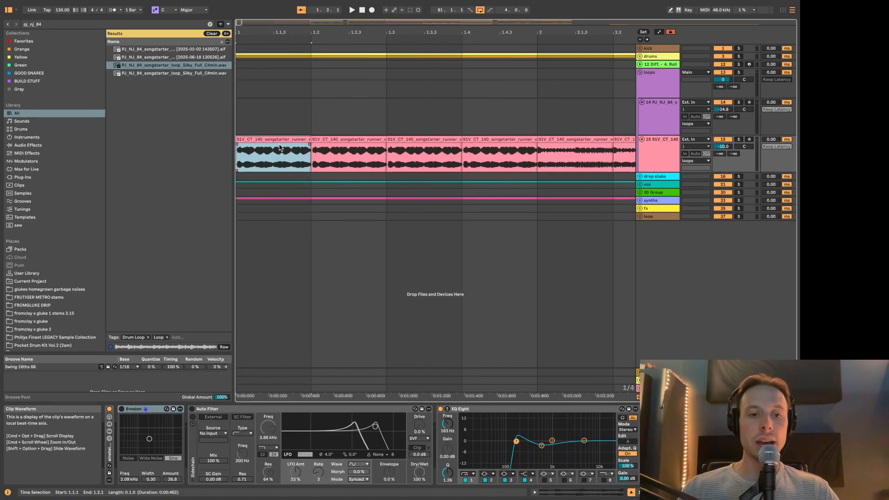
scroll(267, 147, up, 3)
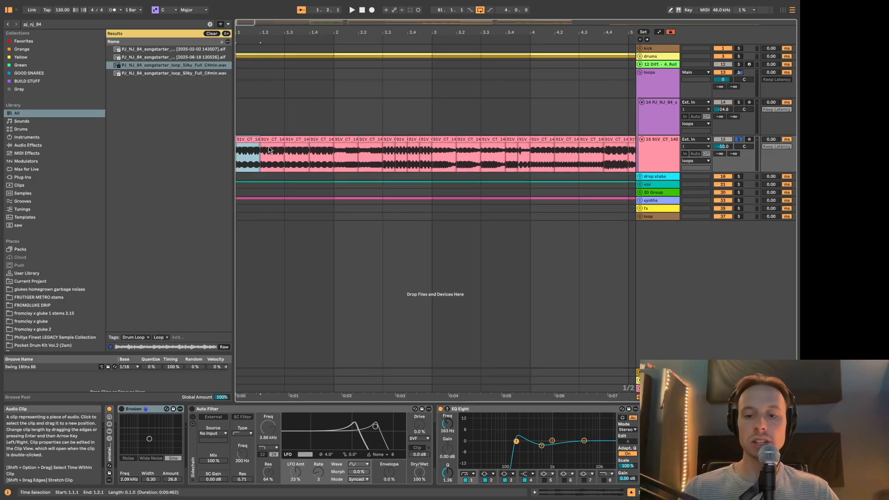
Step: Select the chopped 91V_CT_140 vocal clips in bars 1 and 2 one after another to examine how they are cut
click(243, 152)
click(248, 140)
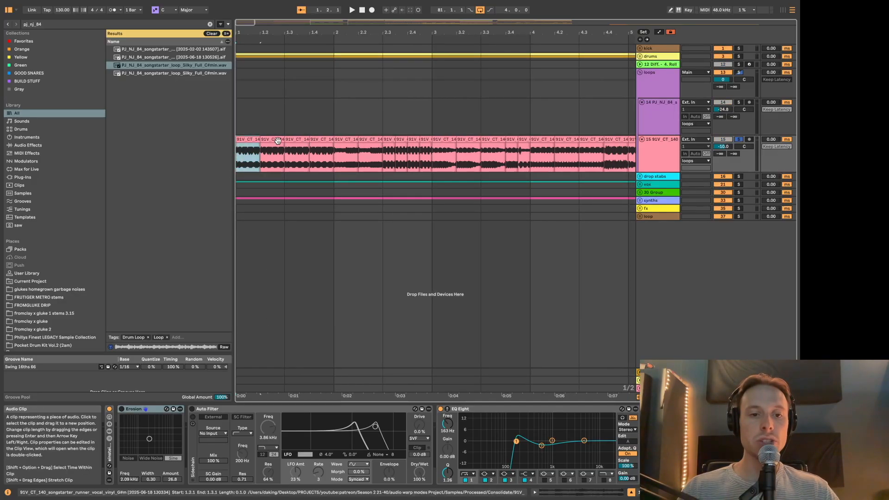
click(297, 140)
click(274, 140)
click(321, 140)
click(348, 140)
click(370, 140)
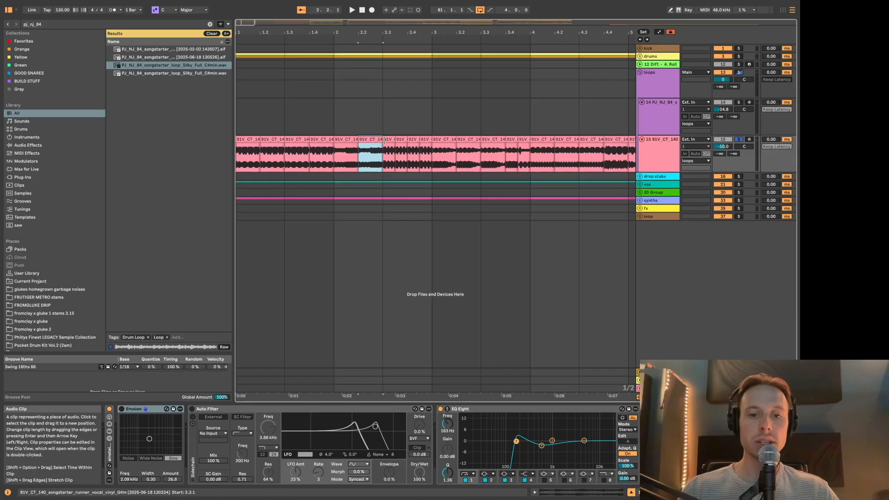
click(388, 140)
click(401, 139)
click(413, 139)
click(424, 139)
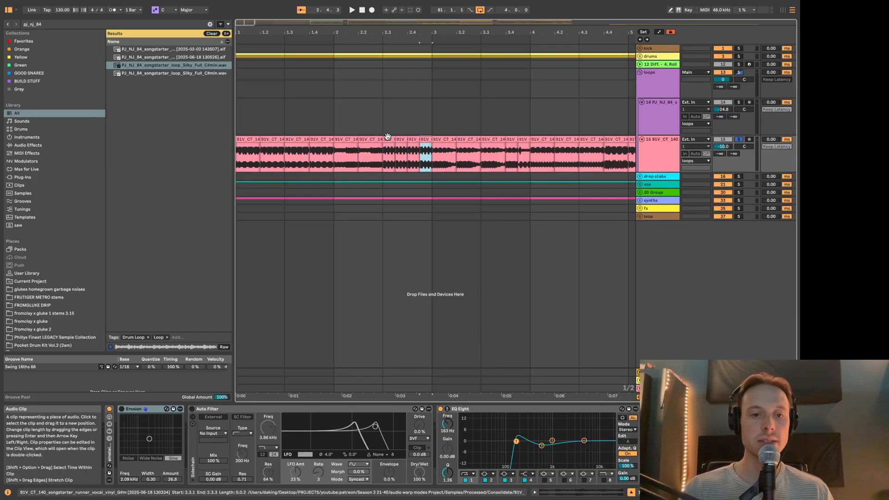
click(272, 141)
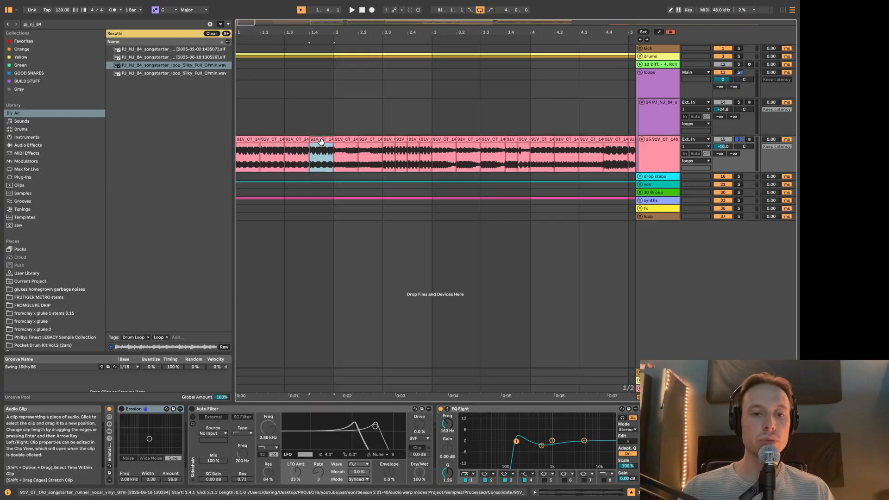
click(423, 140)
Step: Play the soloed 91V_CT_140 vocal track from bar 1
click(262, 124)
key(Down)
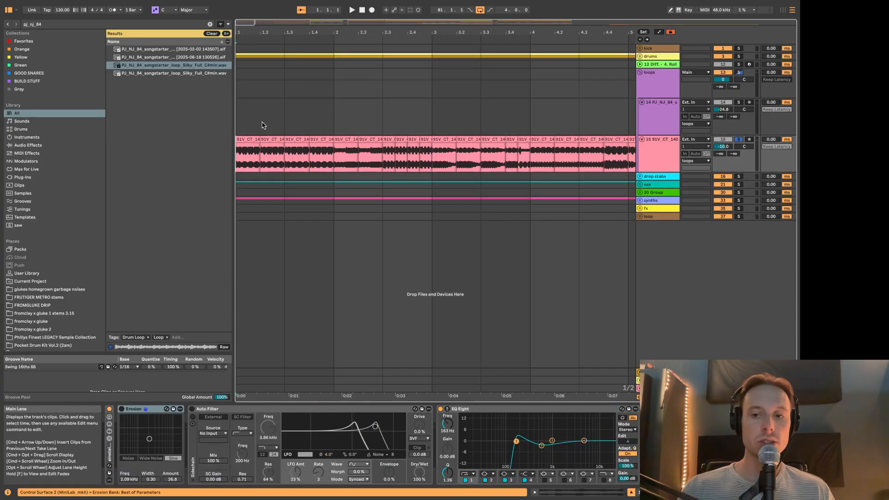
key(space)
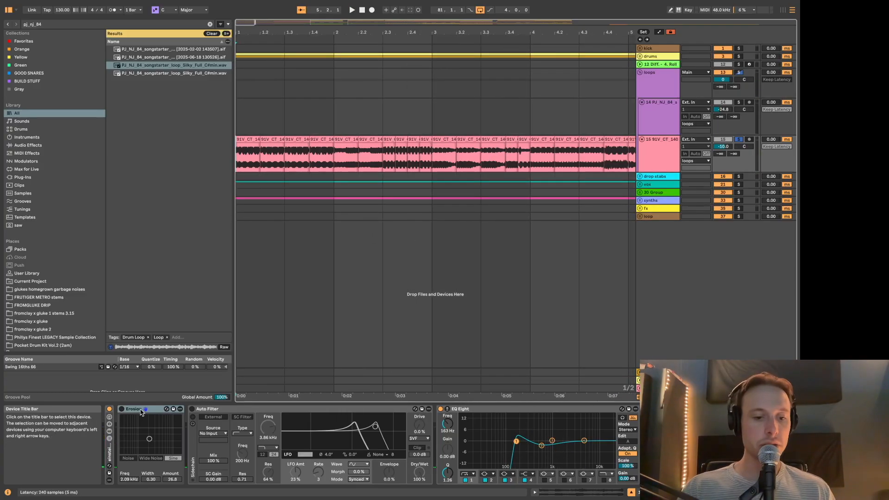
Step: Turn on the Erosion and Auto Filter devices on the 91V_CT_140 track and play it again
click(122, 410)
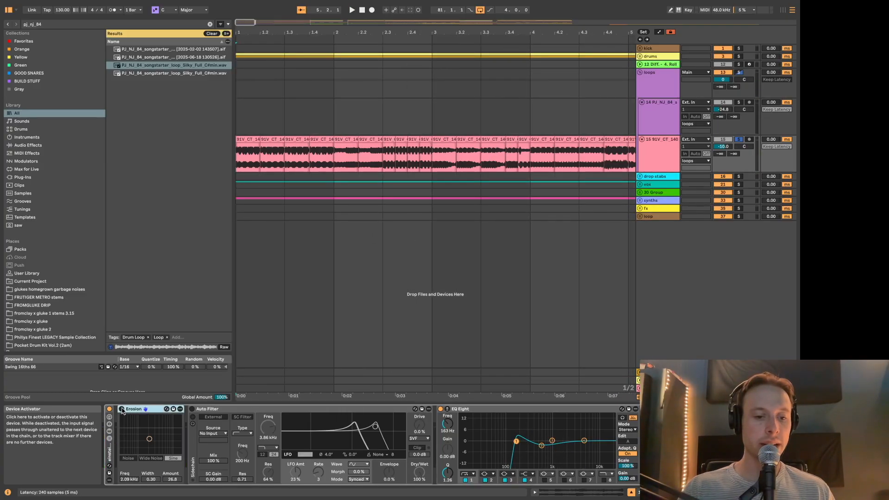
click(192, 409)
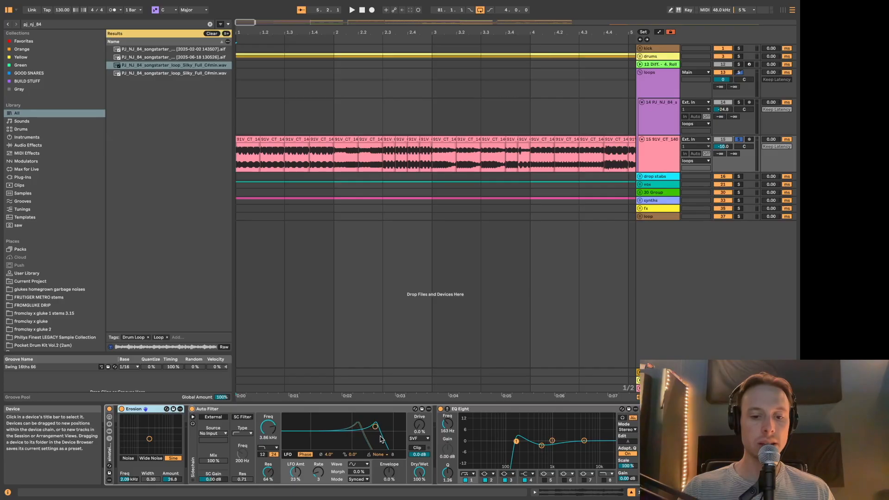
key(space)
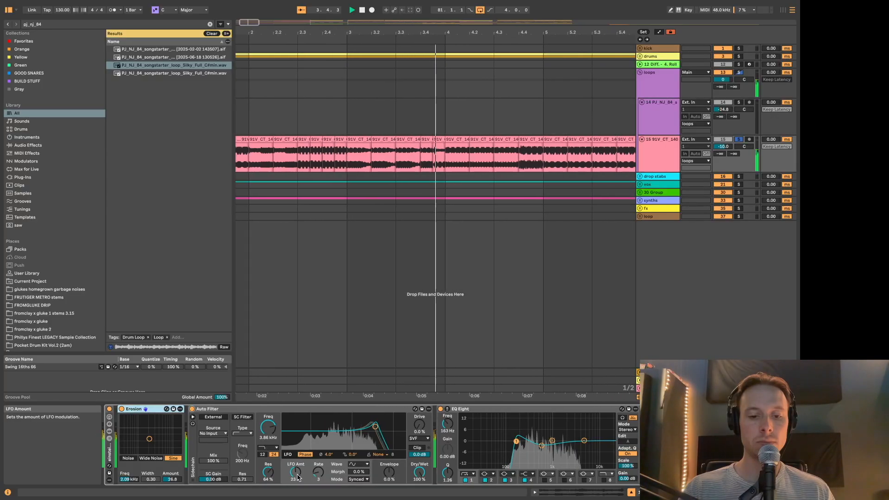
Step: Solo the 14 PJ_NJ_84 loop track and play it from bar 9, followed by the whole soloed loops group from the same bar
scroll(346, 307, down, 5)
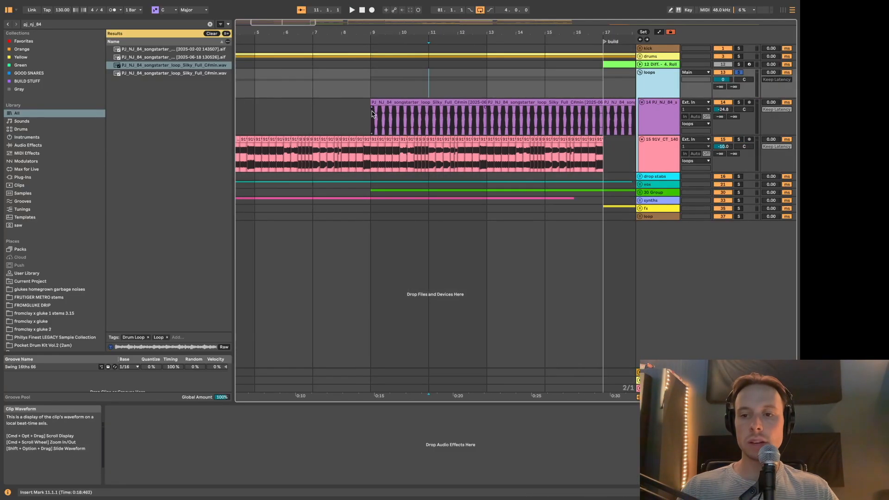
click(370, 116)
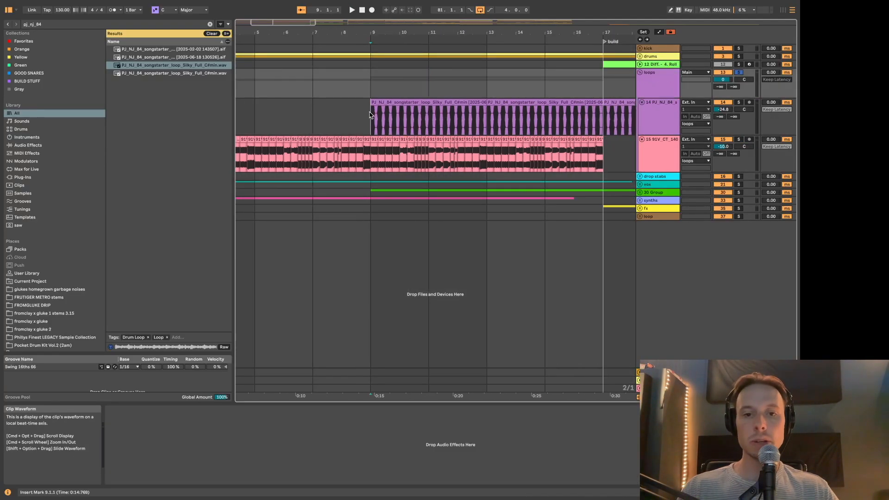
scroll(369, 115, up, 5)
click(648, 122)
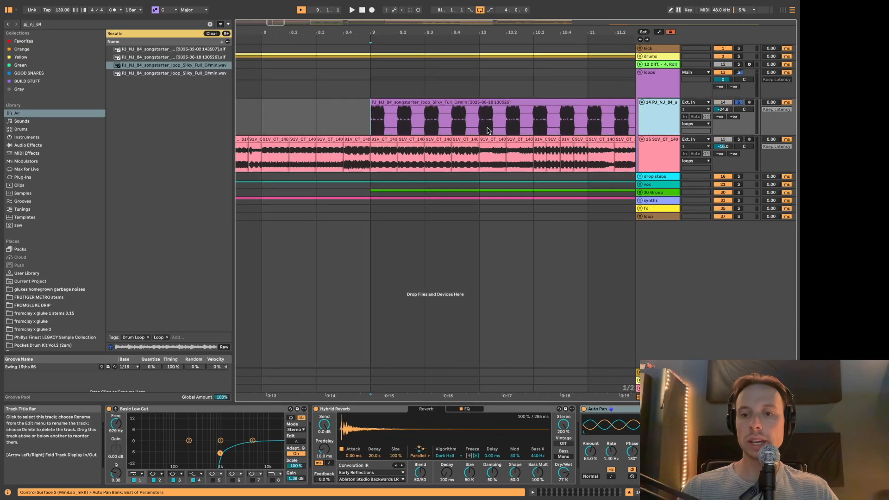
click(482, 101)
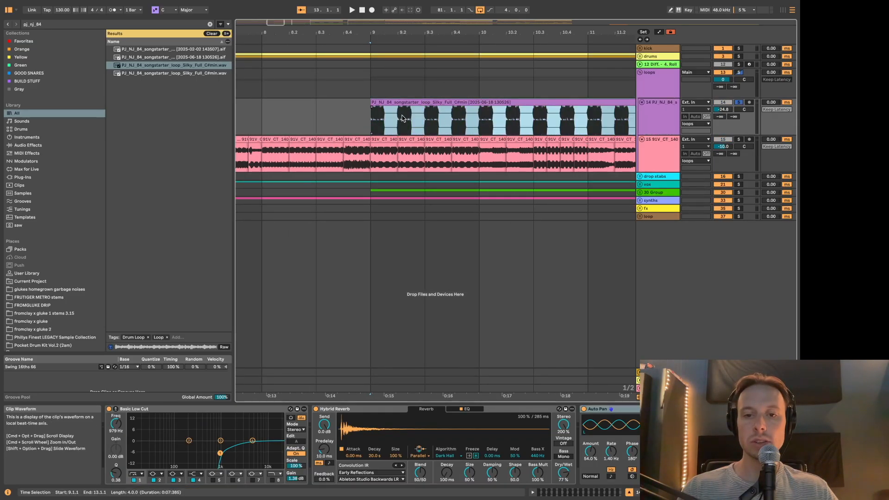
click(385, 119)
key(space)
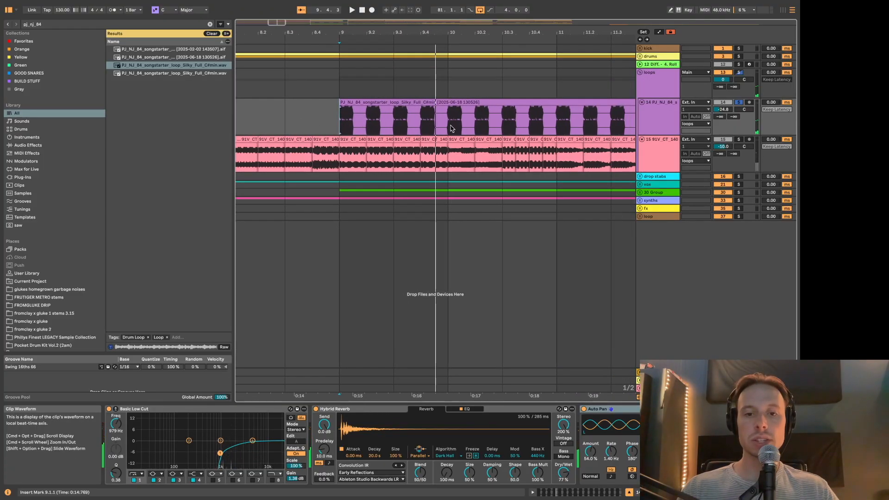
key(Up)
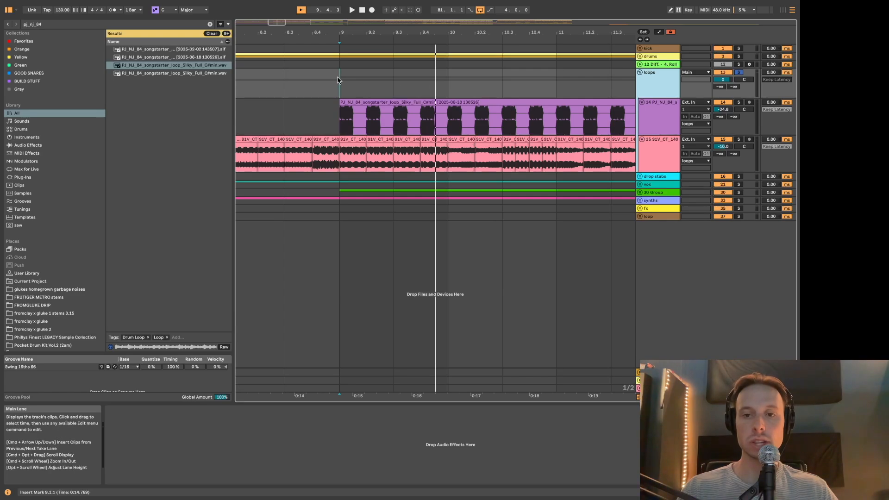
key(space)
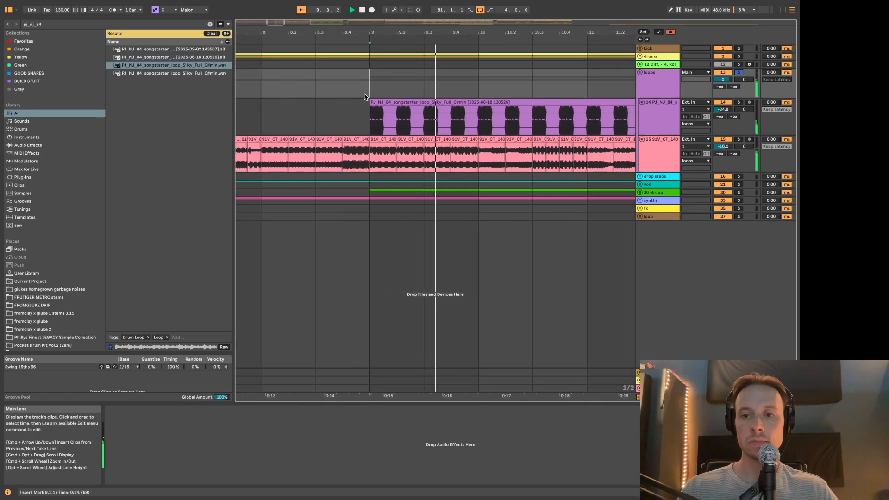
Step: Play the soloed 34 arena siren track in the synths group from its MIDI clip at bar 9
scroll(371, 127, down, 5)
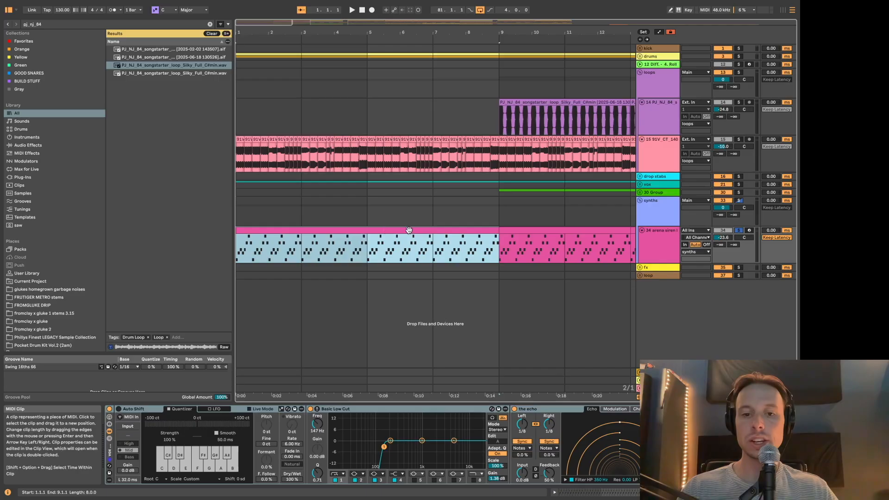
click(522, 224)
scroll(526, 221, right, 3)
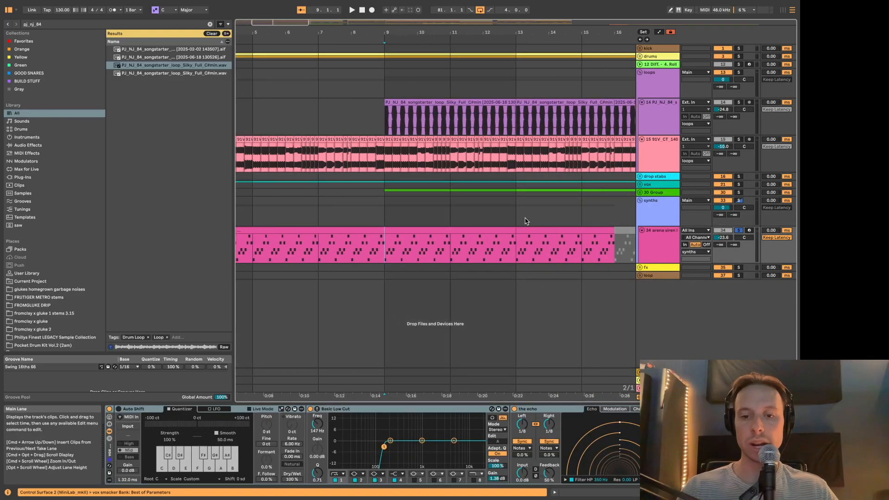
click(476, 230)
key(space)
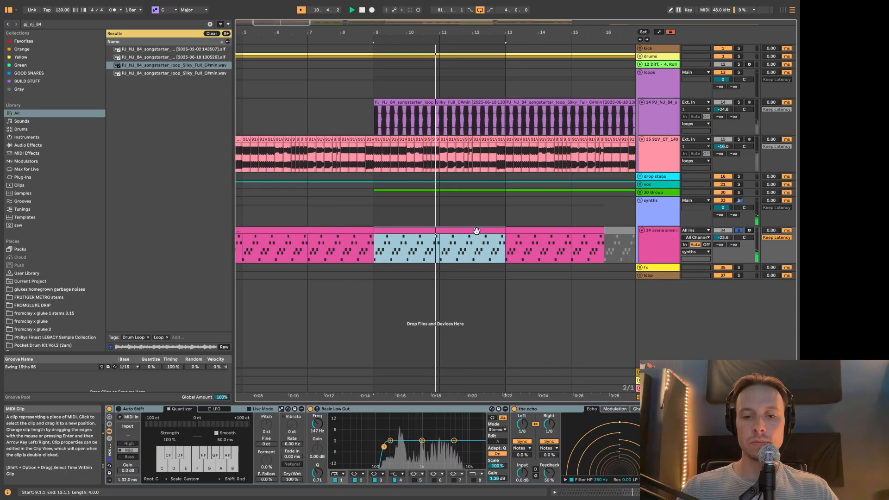
key(space)
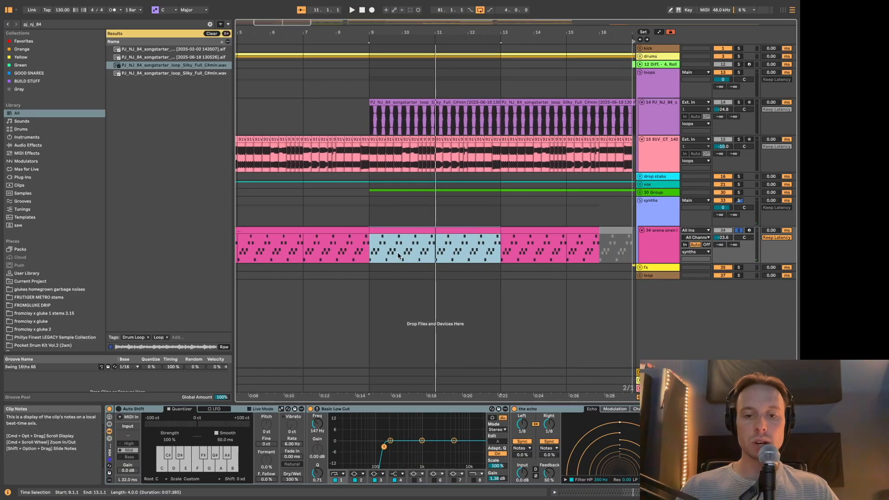
Step: Unsolo the arena siren track and fold the synths group, the two loop tracks and the loops group
key(s)
click(664, 215)
key(Left)
click(654, 152)
key(Left)
key(Up)
key(Left)
key(Up)
key(Left)
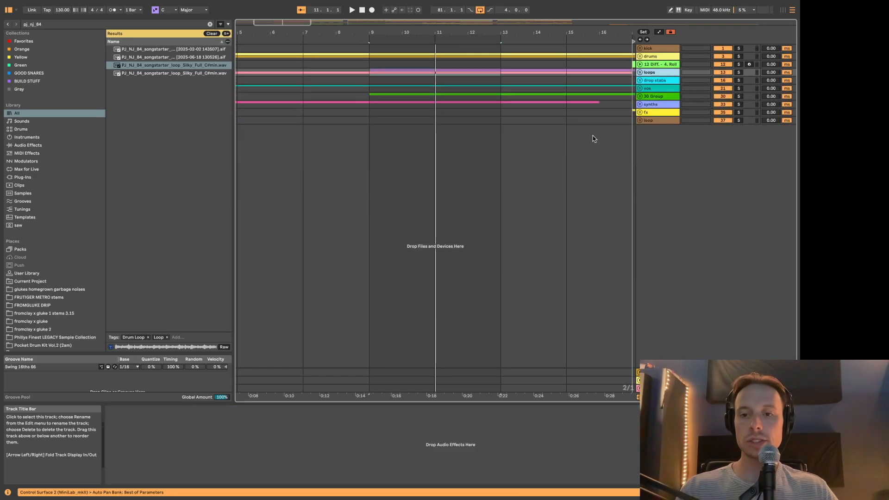
Step: Play the full arrangement from bar 9
click(369, 73)
key(space)
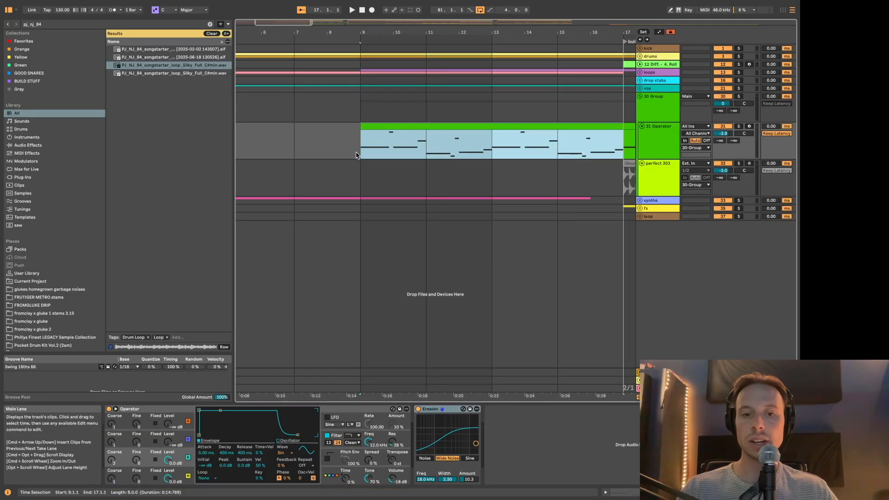
Step: Solo the 31 Operator track to examine its Operator device and its MIDI notes from bar 9 to bar 15
click(346, 411)
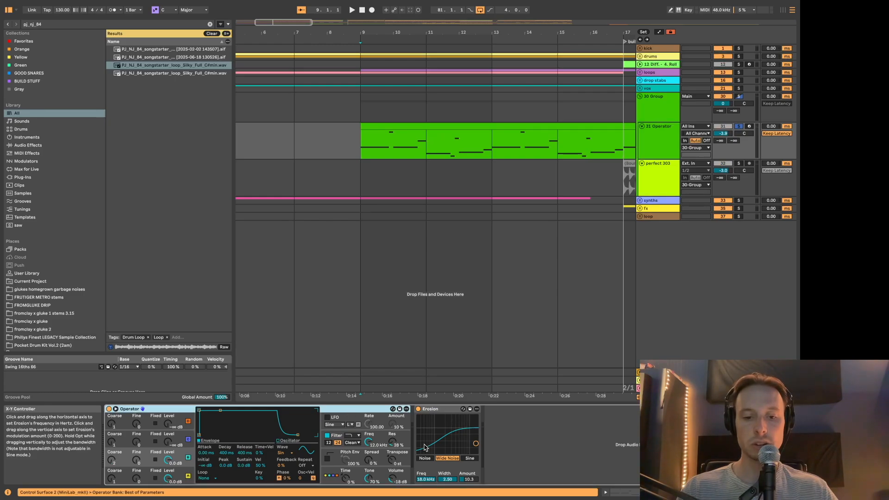
click(420, 146)
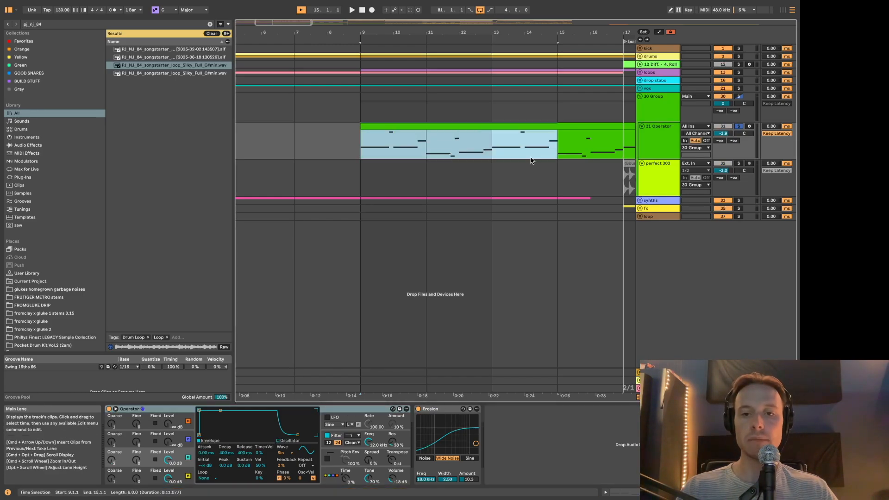
scroll(509, 107, right, 3)
scroll(510, 107, down, 4)
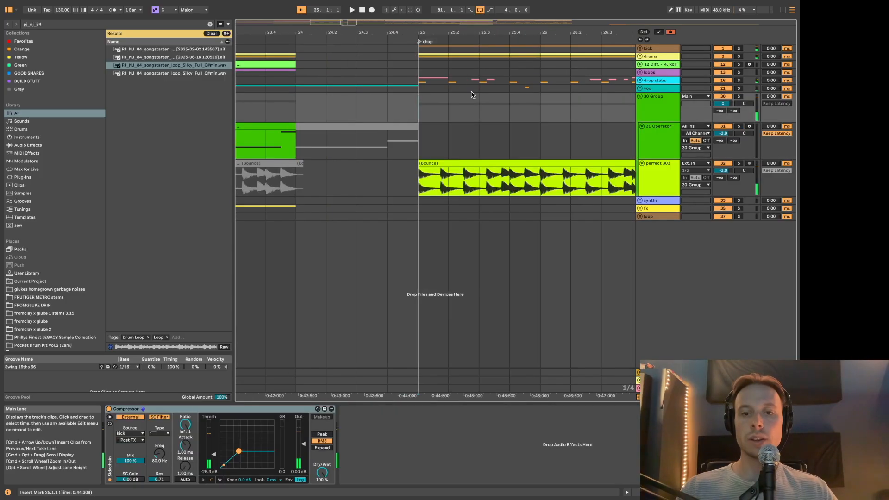
Step: Fold the 30 Group, unfold the drop stabs group and select its 17 91V_CT_140 track
click(663, 112)
key(Left)
key(Up)
key(Up)
key(Right)
click(661, 125)
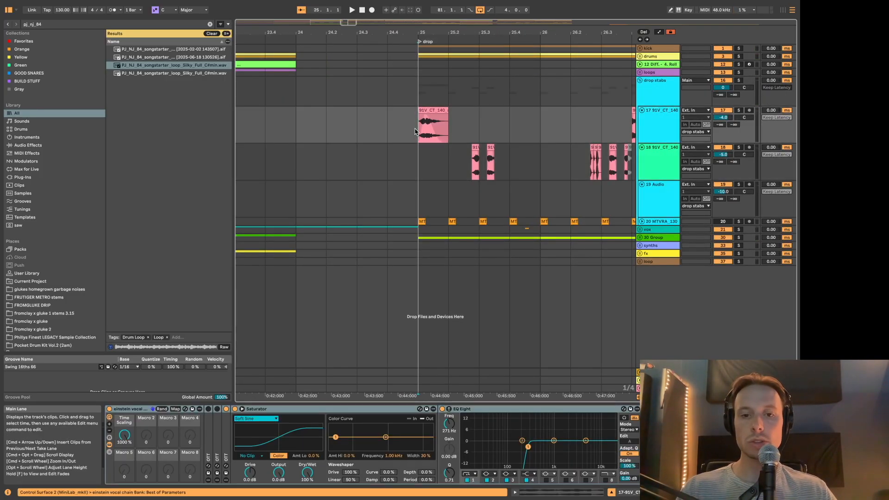
Step: Solo the drop stabs group and play it from the drop at bar 25
click(659, 90)
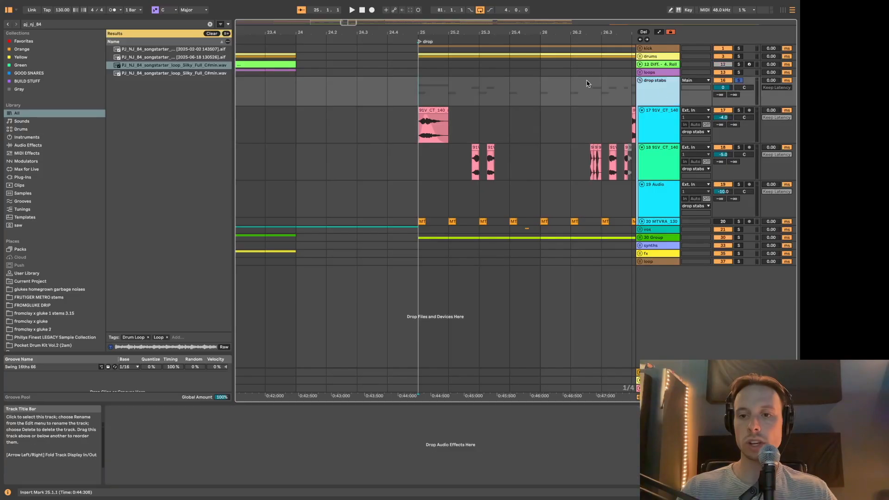
click(411, 121)
key(space)
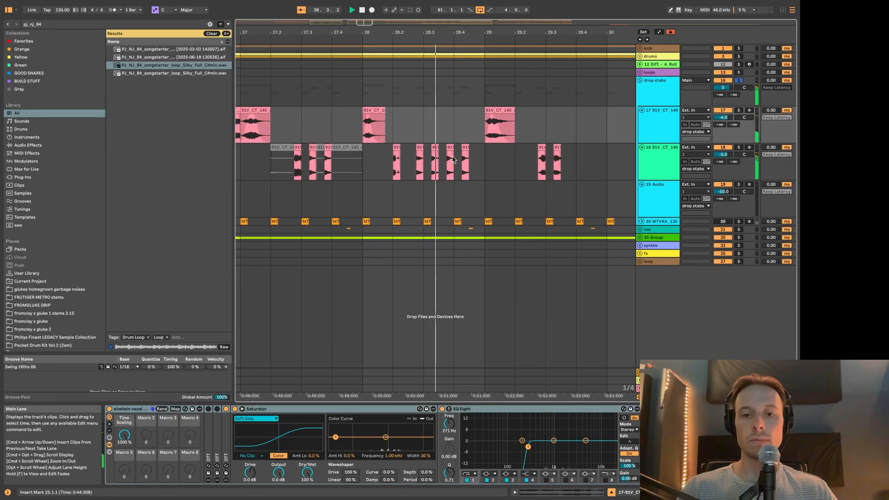
key(space)
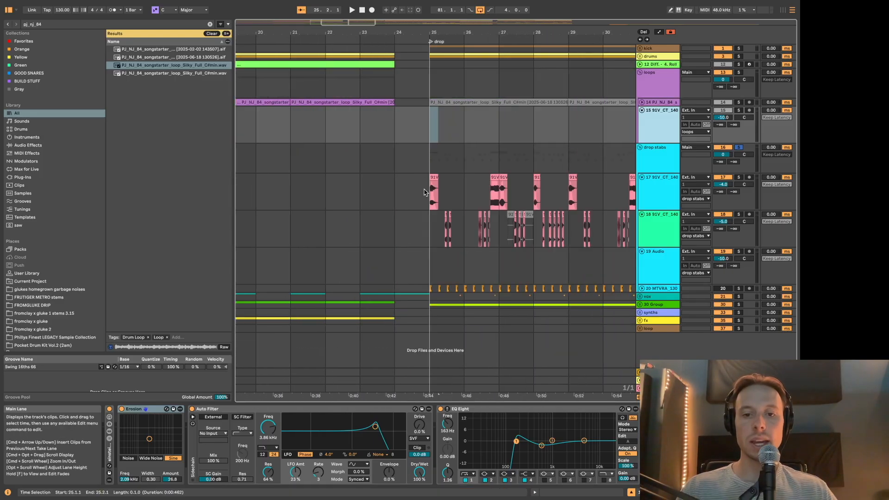
Step: Examine the stab clips at bars 25 and 27 on the 17 91V_CT_140 track and compare them with the chopped loop before the build
click(435, 176)
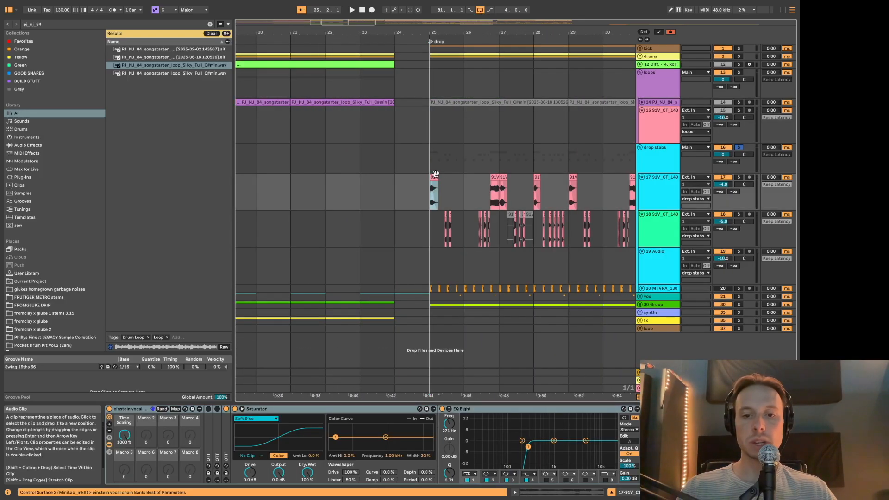
click(499, 179)
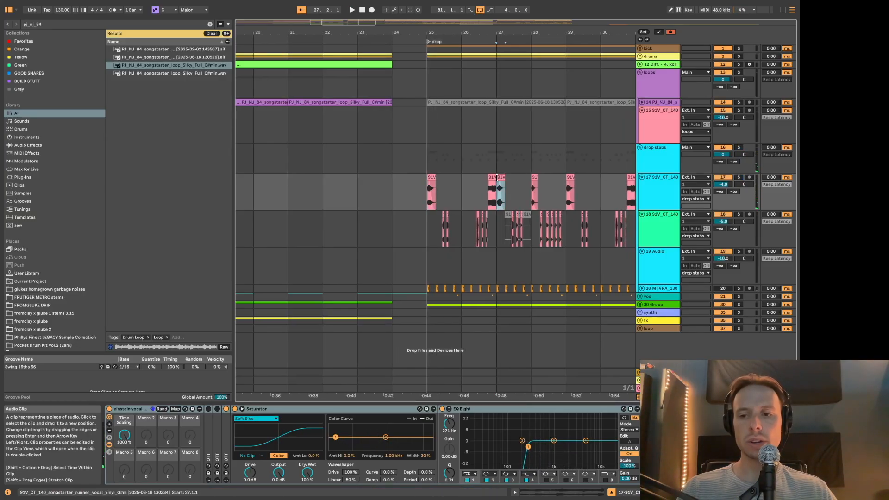
scroll(497, 179, right, 5)
click(356, 183)
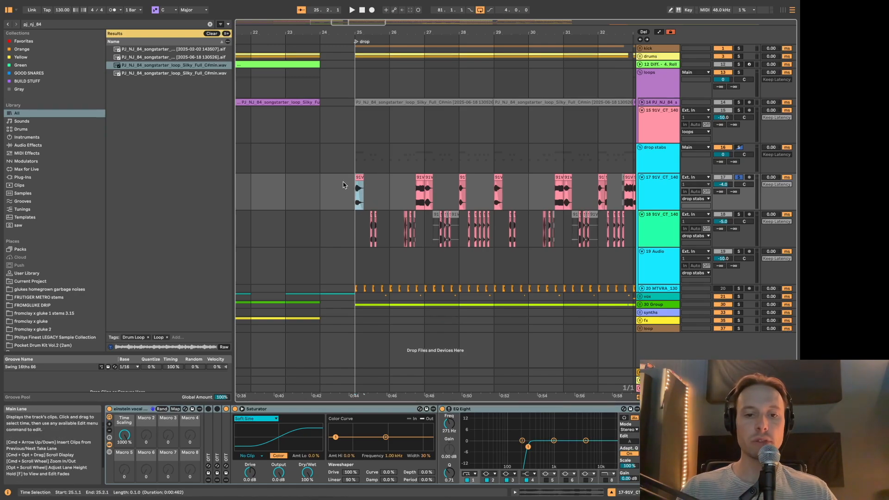
scroll(378, 185, left, 15)
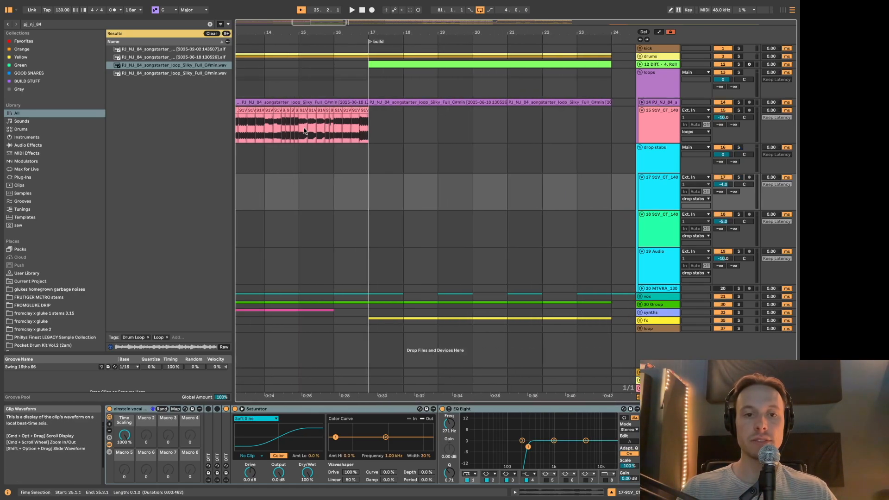
Step: Play the full arrangement from the drop at bar 25 with nothing soloed
key(space)
click(611, 165)
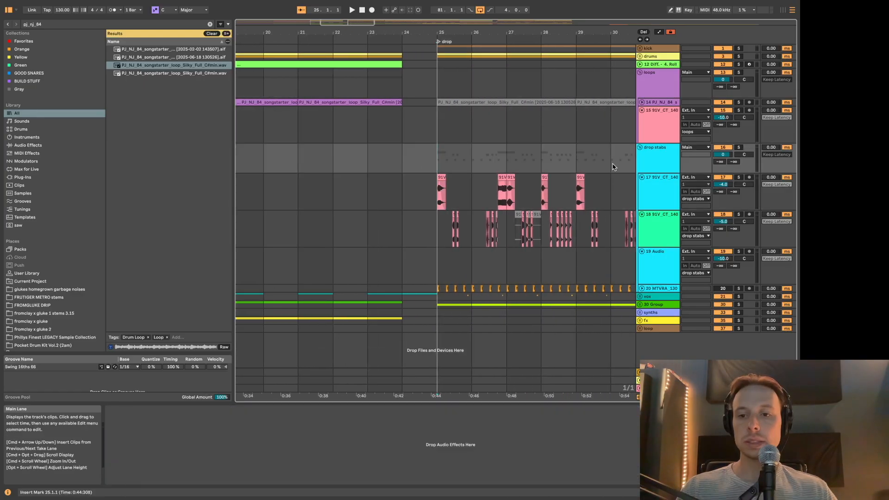
scroll(566, 185, up, 5)
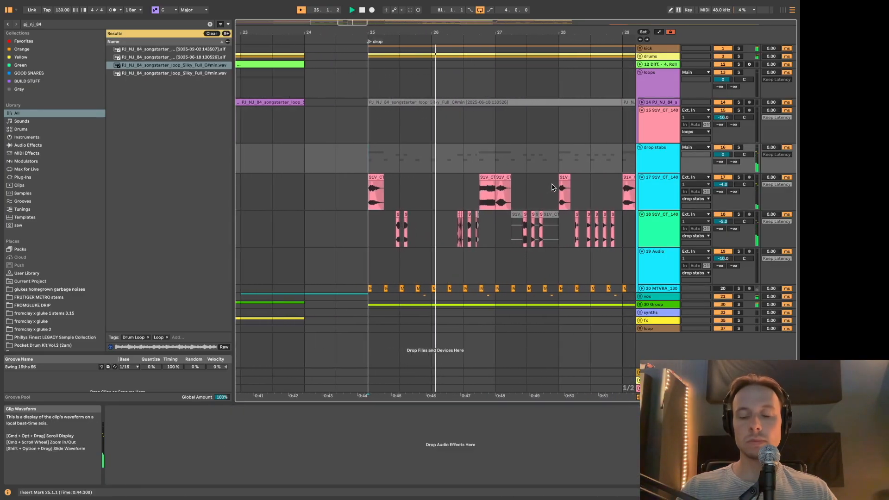
scroll(553, 187, up, 5)
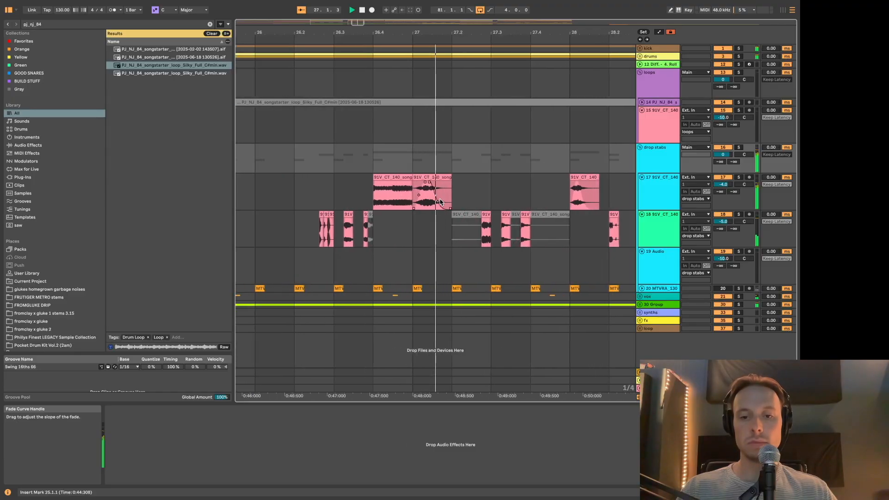
key(space)
Step: Select the three short vocal chops just before beat 26.3 on the 18 91V_CT_140 track to examine their cuts
click(379, 227)
scroll(377, 227, up, 3)
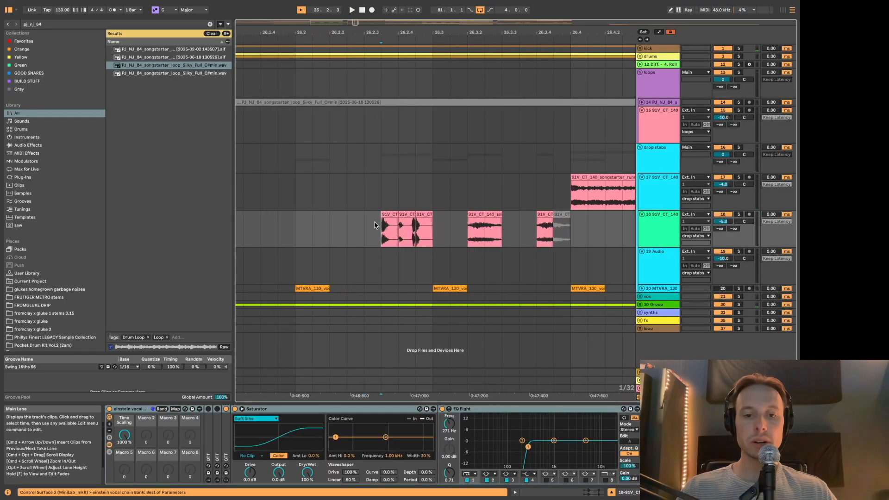
drag(381, 227, 449, 228)
drag(386, 227, 436, 227)
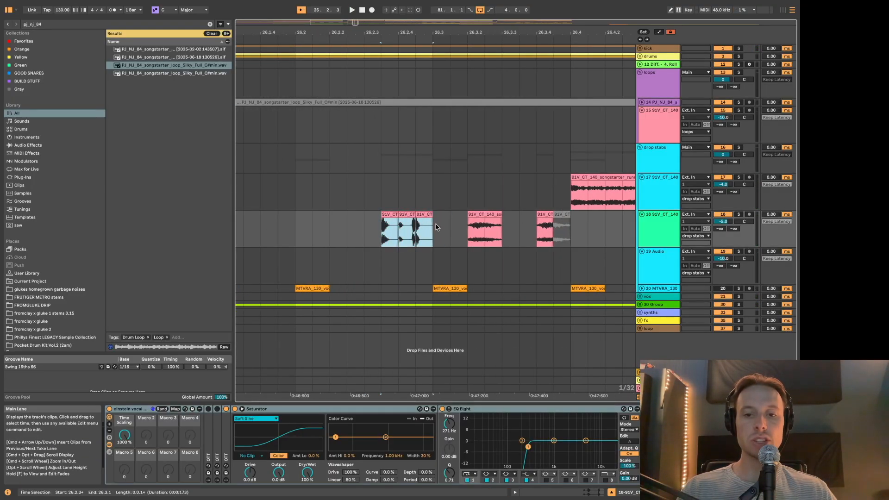
scroll(429, 225, left, 3)
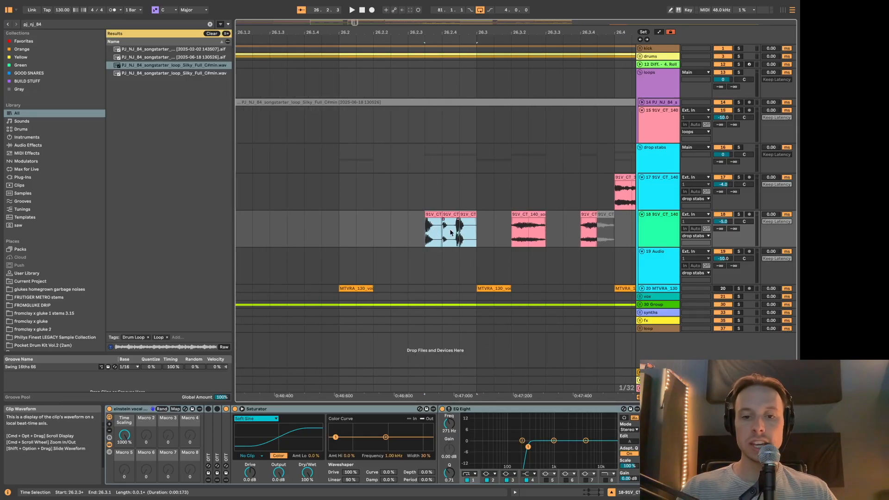
scroll(450, 232, up, 5)
scroll(363, 213, down, 5)
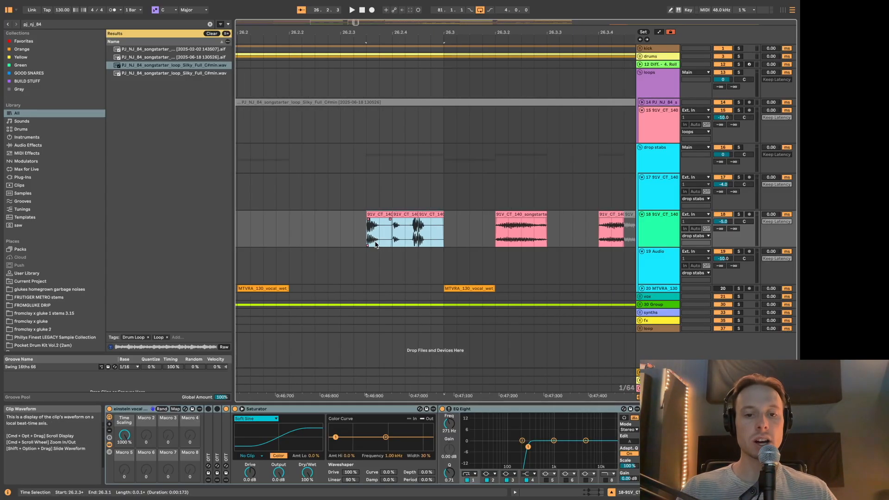
Step: Play the full arrangement from the three short chops just before beat 26.3, and fold the drop stabs group
click(419, 227)
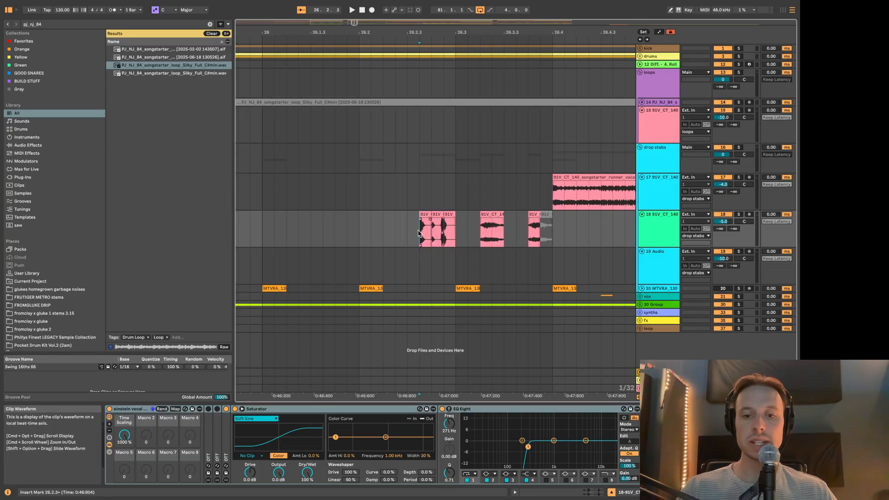
scroll(418, 227, down, 5)
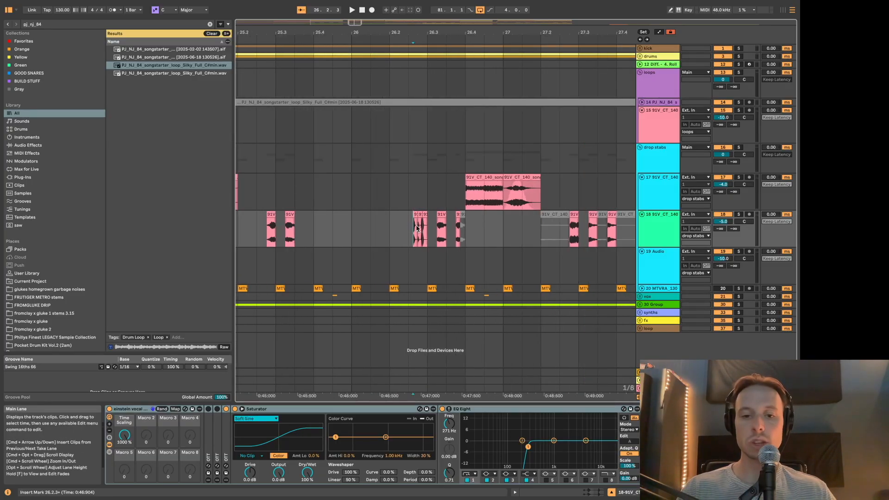
scroll(412, 227, down, 5)
key(space)
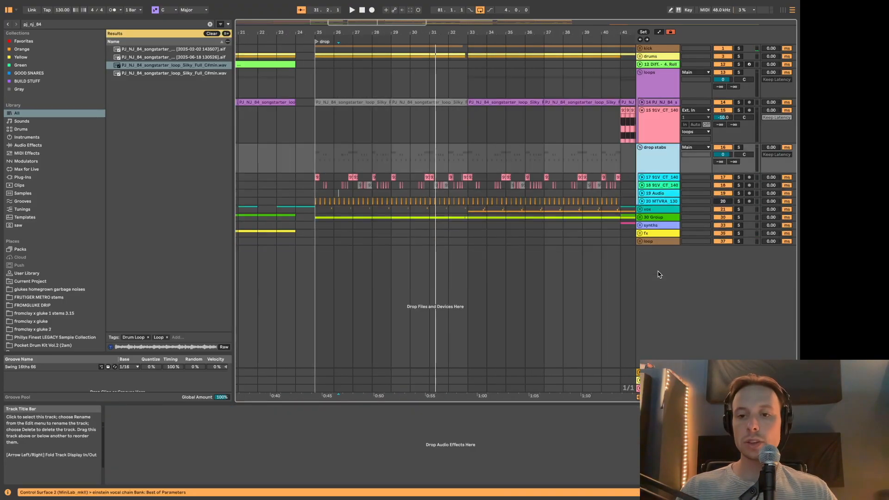
key(Left)
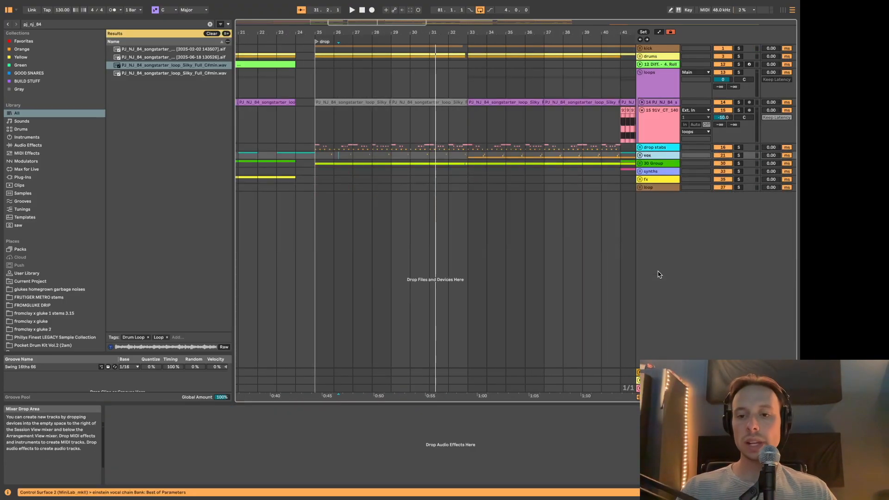
Step: Unfold the vox group and the 25 and 26 MTVRA_130 tracks inside it
key(Down)
key(Right)
key(Down)
key(Down)
key(Down)
key(Down)
key(Right)
key(Down)
key(Right)
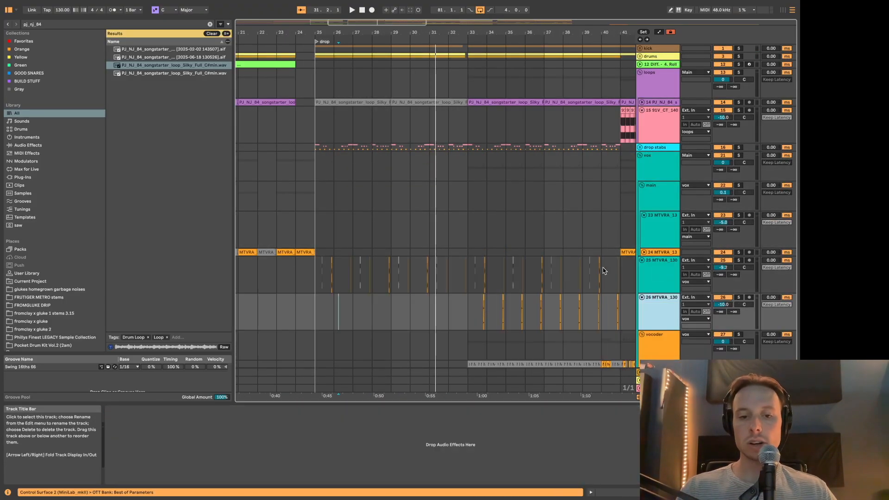
Step: Examine the vocal clips on either side of the drop at bar 25 on the MTVRA_130 tracks
scroll(348, 290, up, 8)
scroll(349, 280, left, 5)
scroll(348, 280, up, 3)
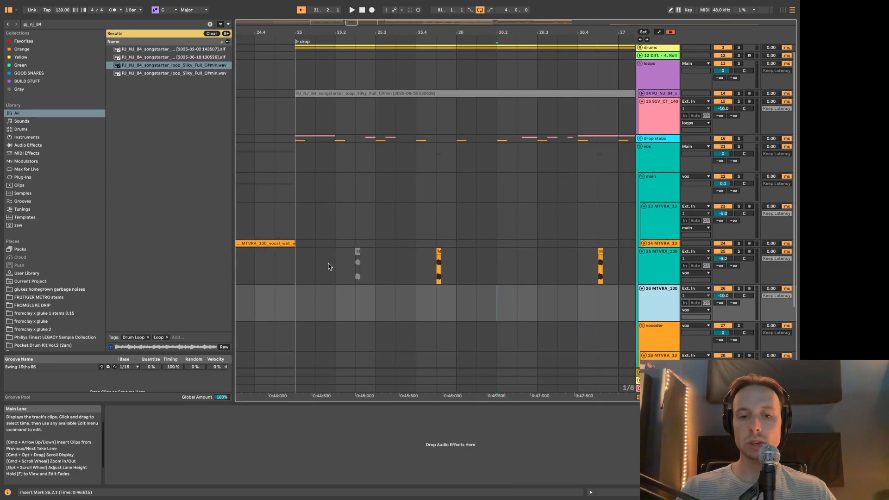
scroll(324, 261, left, 5)
scroll(320, 254, right, 5)
scroll(304, 252, left, 8)
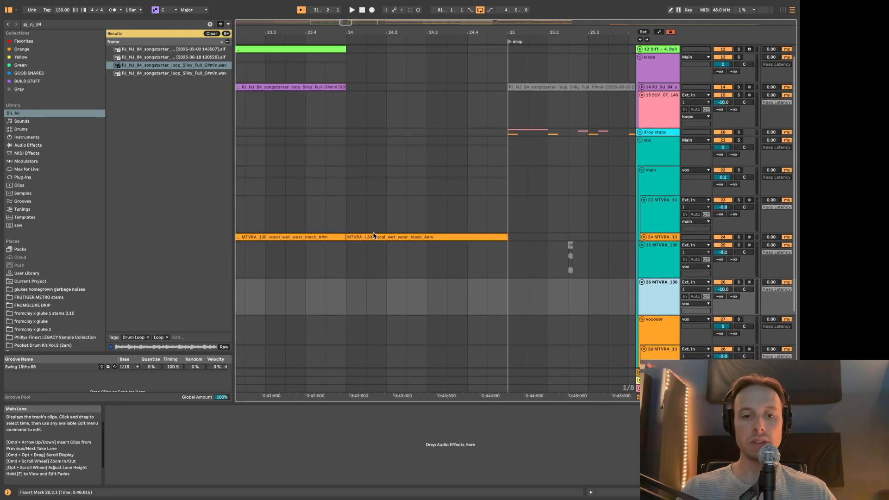
scroll(375, 238, right, 10)
scroll(607, 250, left, 5)
Step: Solo the 25 MTVRA_130 track and play its short vocal chop at 25.4.3
click(409, 253)
key(super+1)
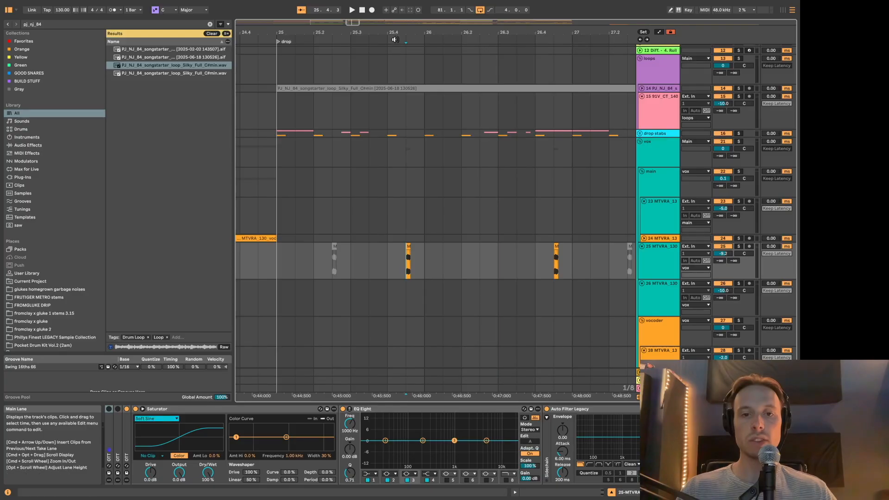
drag(396, 259, 442, 260)
click(396, 265)
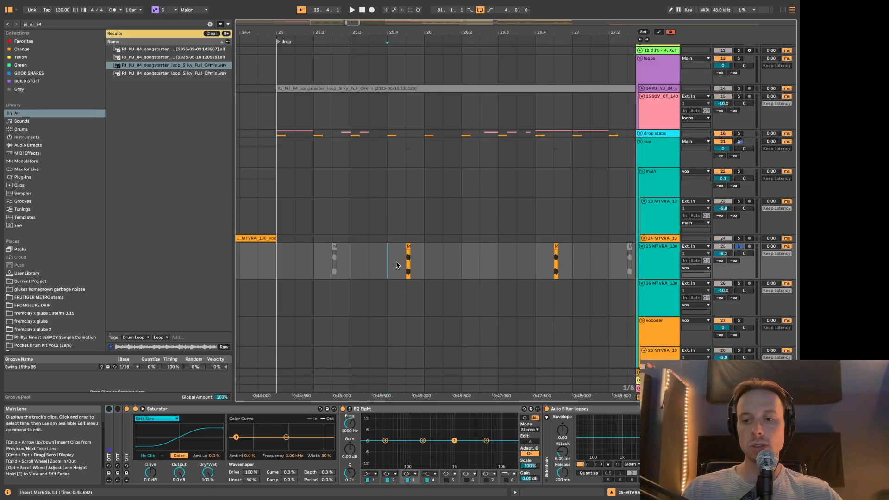
click(408, 246)
key(space)
scroll(407, 249, left, 2)
scroll(412, 255, right, 2)
scroll(418, 260, up, 1)
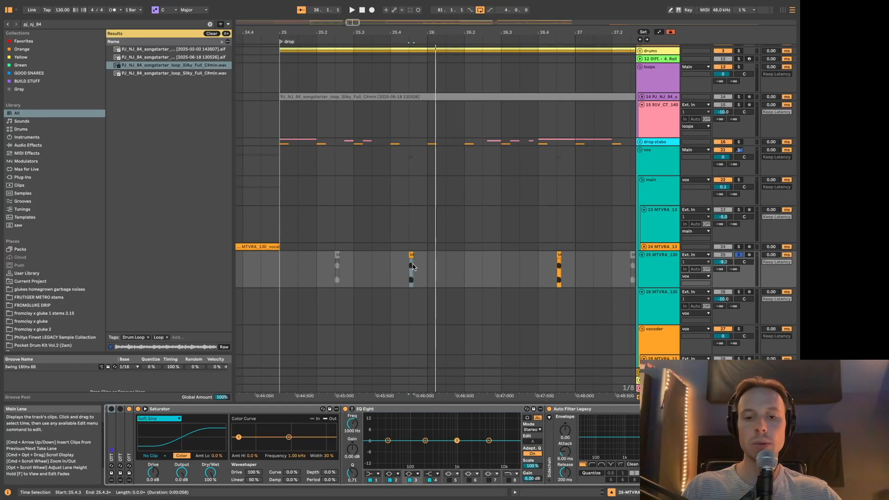
Step: Play the soloed 25 MTVRA_130 track from the vocal chop at 26.4.3
click(556, 254)
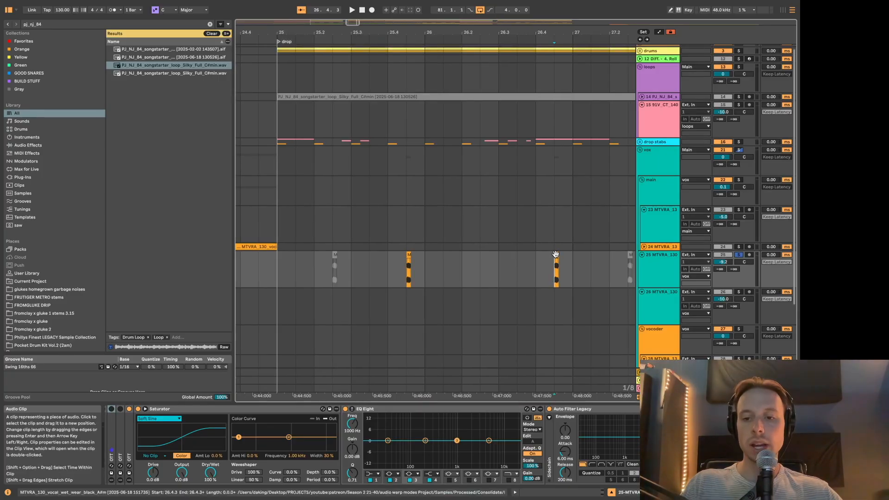
click(558, 288)
key(space)
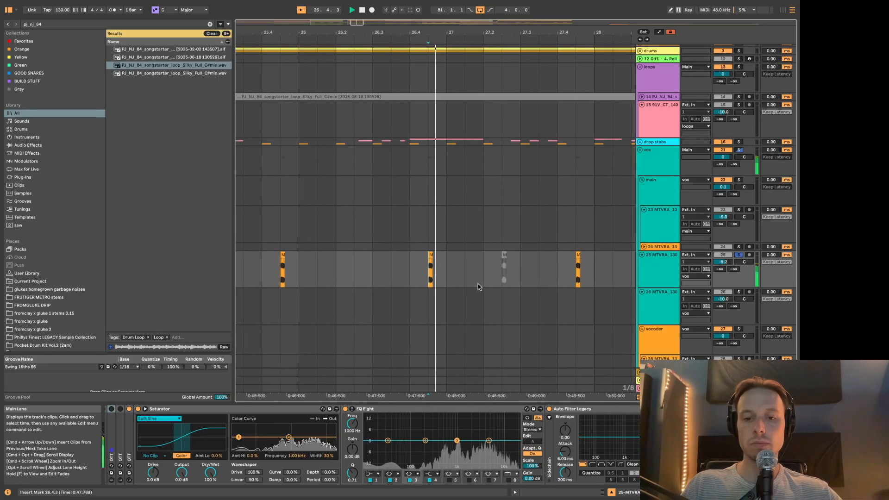
double_click(440, 284)
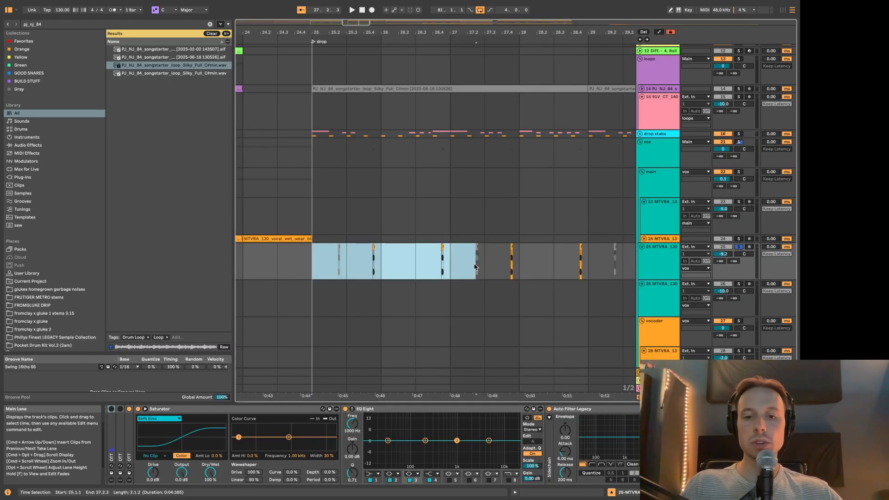
Step: Select the span of vocal chops from bar 25 for comparison, and play the full unsoloed arrangement from the drop
drag(475, 267, 579, 269)
click(346, 227)
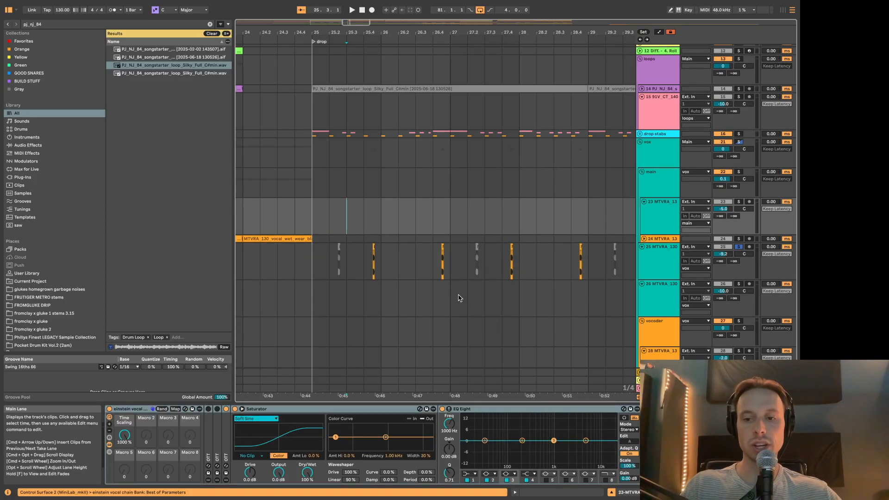
click(330, 218)
key(space)
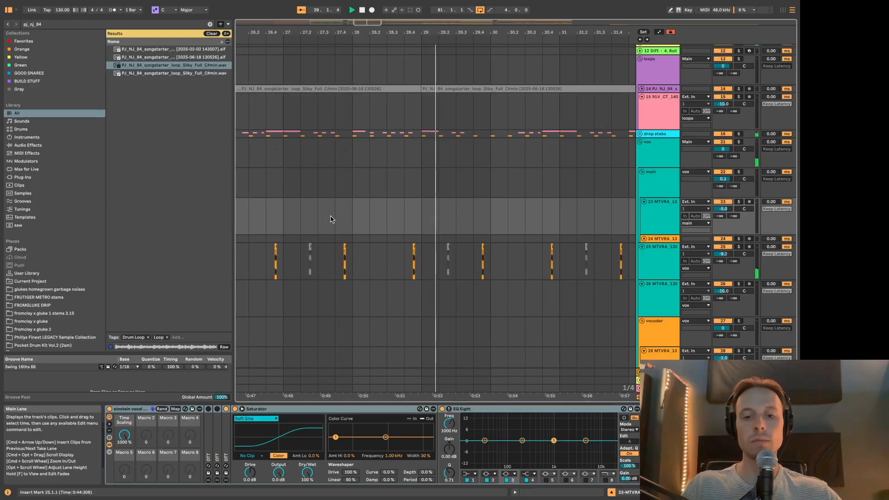
scroll(345, 238, down, 5)
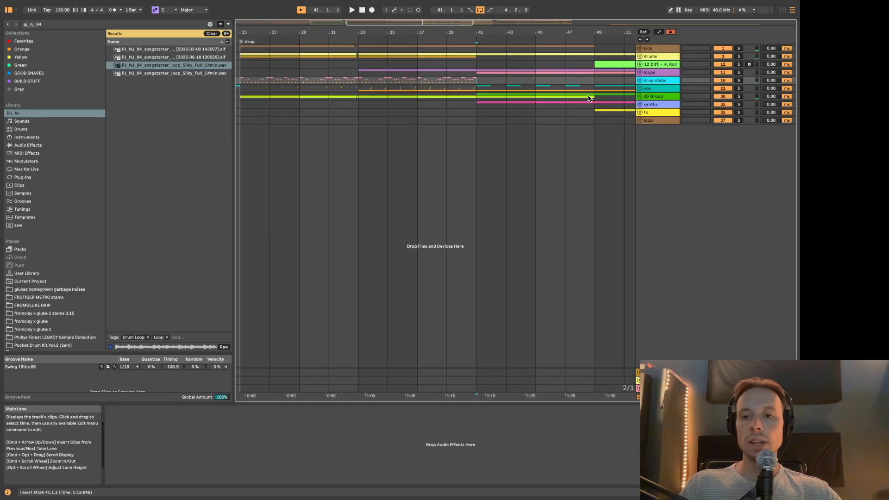
Step: Unfold the vox group, solo the vocoder group and play it from bar 41
double_click(664, 88)
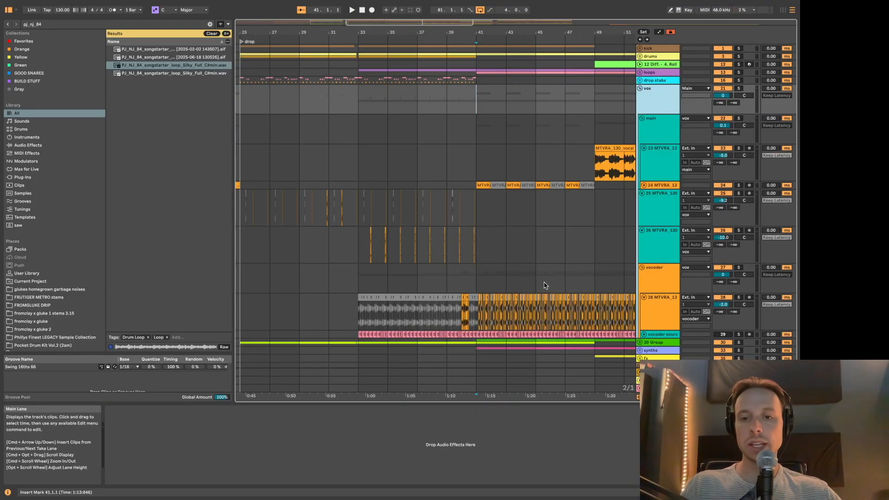
scroll(544, 285, right, 3)
scroll(544, 285, down, 1)
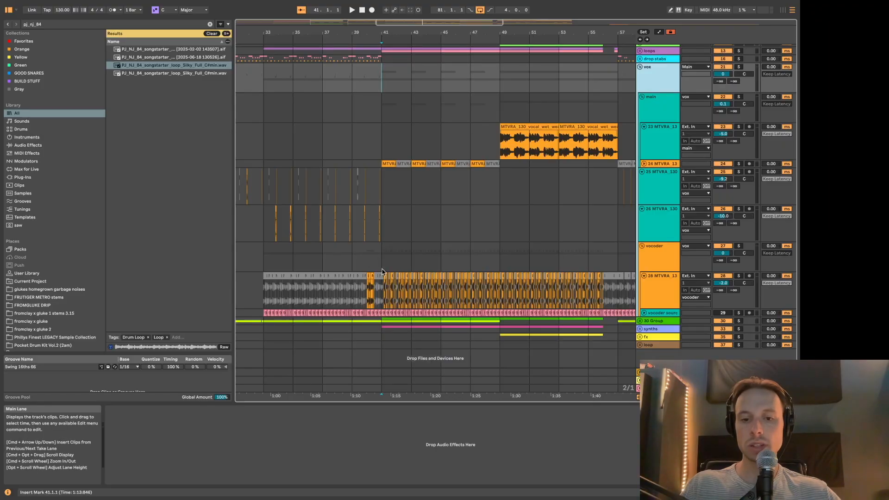
scroll(382, 272, up, 4)
click(659, 260)
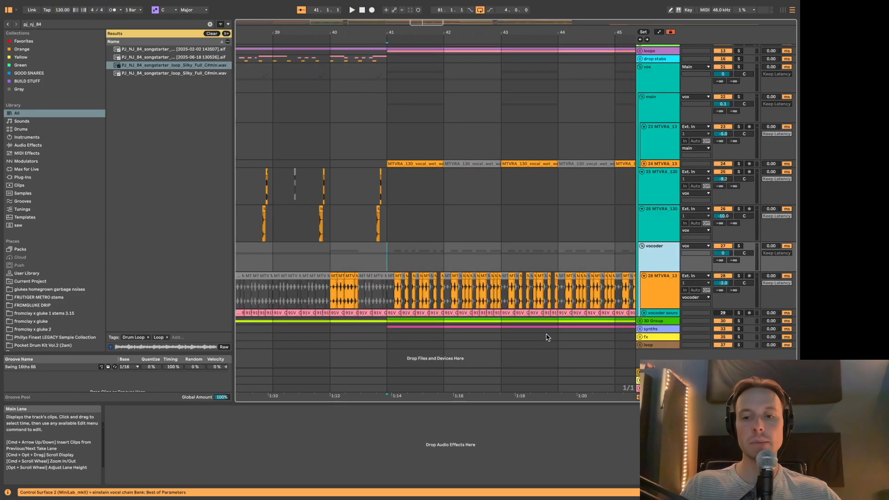
key(s)
key(space)
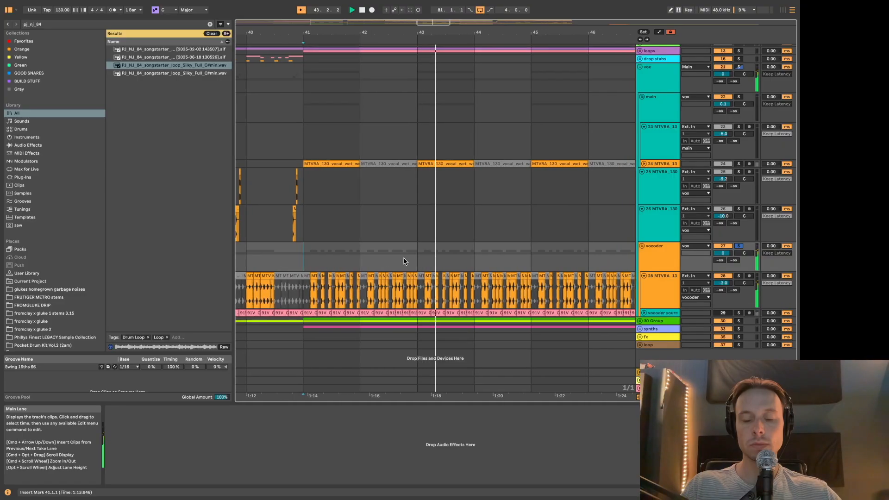
Step: Select the vocal chop at 41.1.3 on the 28 MTVRA_13 track, solo that track and unfold the vocoder source track
scroll(370, 259, left, 5)
scroll(365, 257, left, 5)
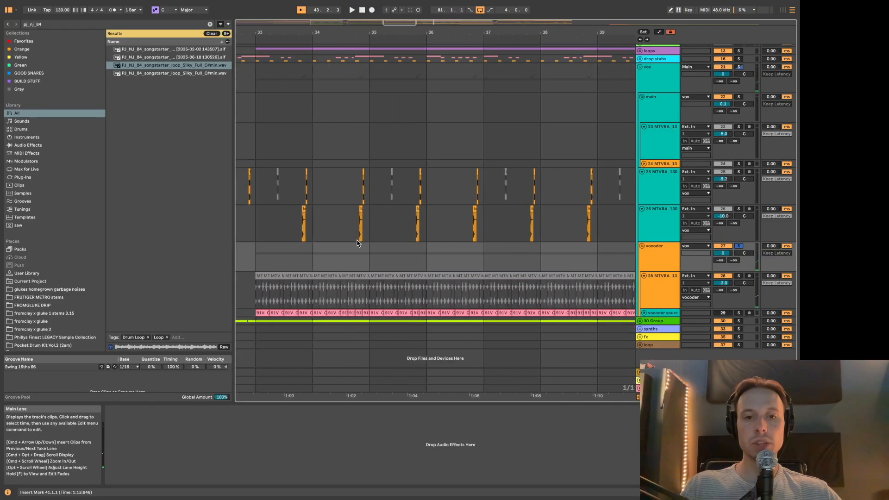
scroll(455, 192, right, 8)
scroll(463, 212, down, 1)
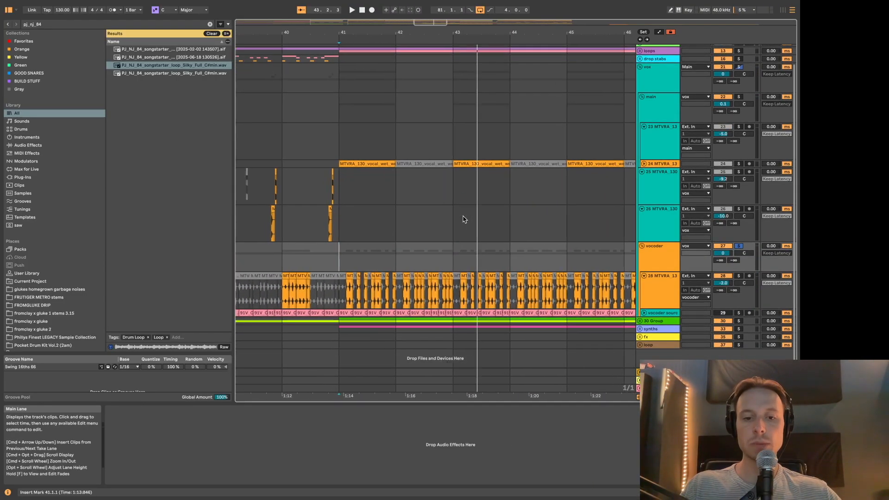
scroll(402, 232, up, 5)
scroll(393, 241, left, 3)
click(325, 276)
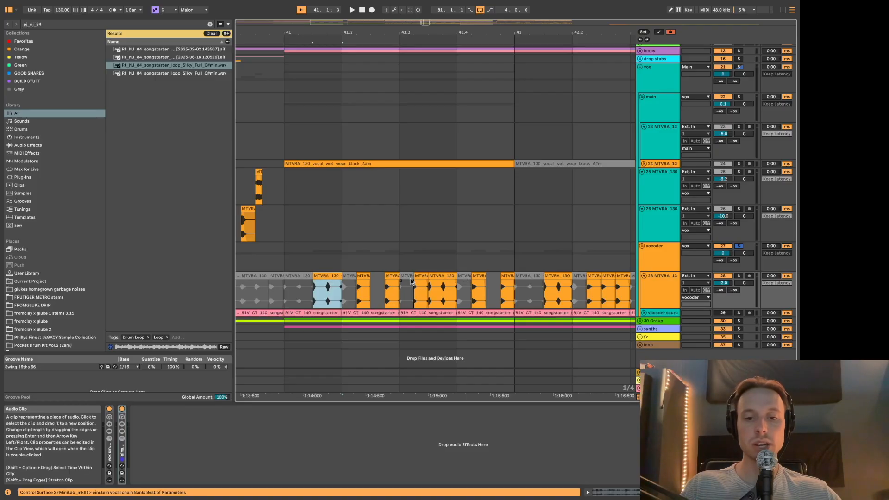
click(738, 276)
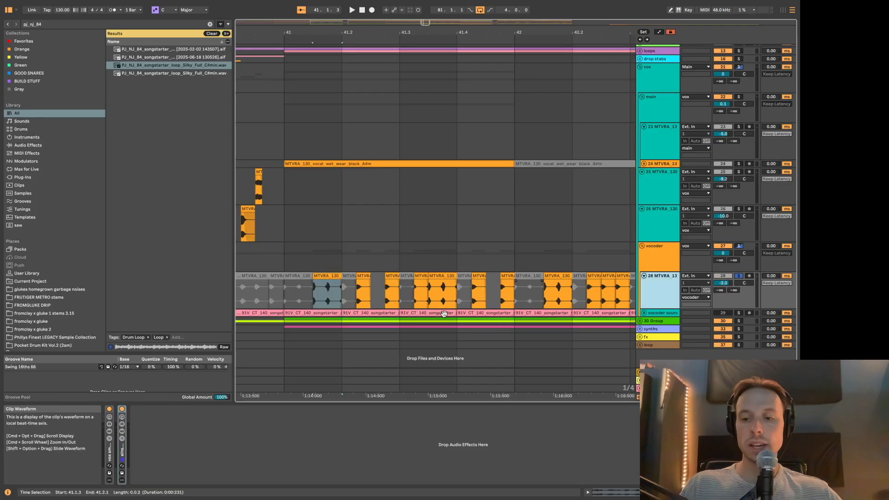
click(643, 313)
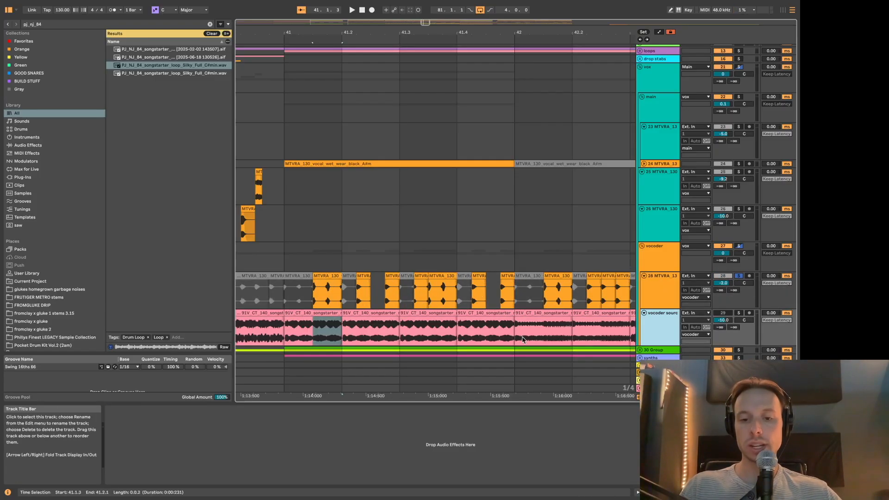
Step: Deactivate the second device on the 28 MTVRA_13 track and play its soloed vocal chops from bar 41
scroll(301, 300, down, 5)
click(301, 301)
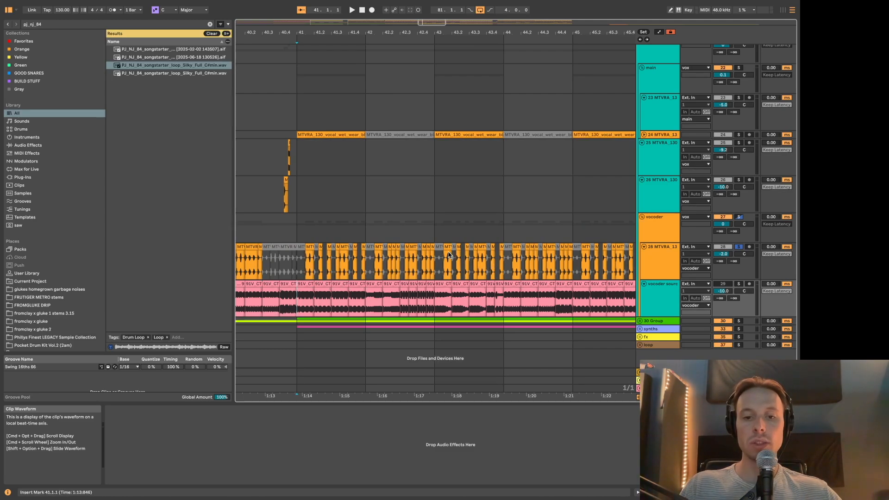
click(297, 268)
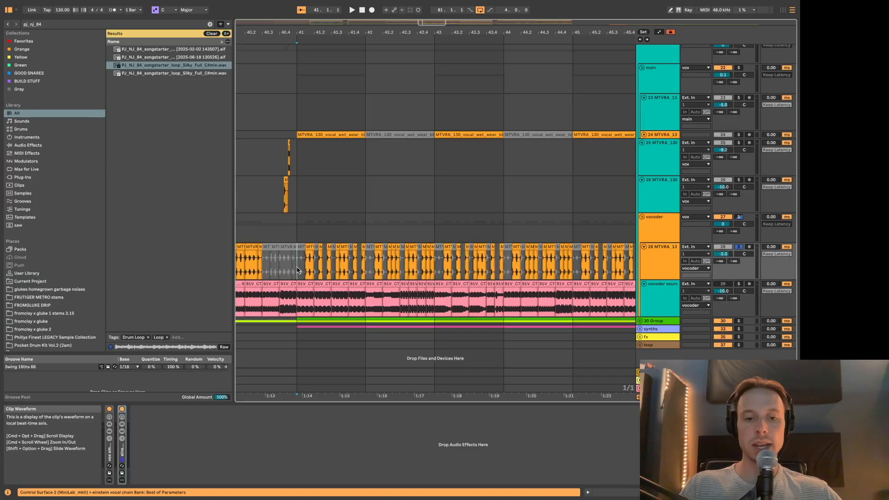
click(122, 410)
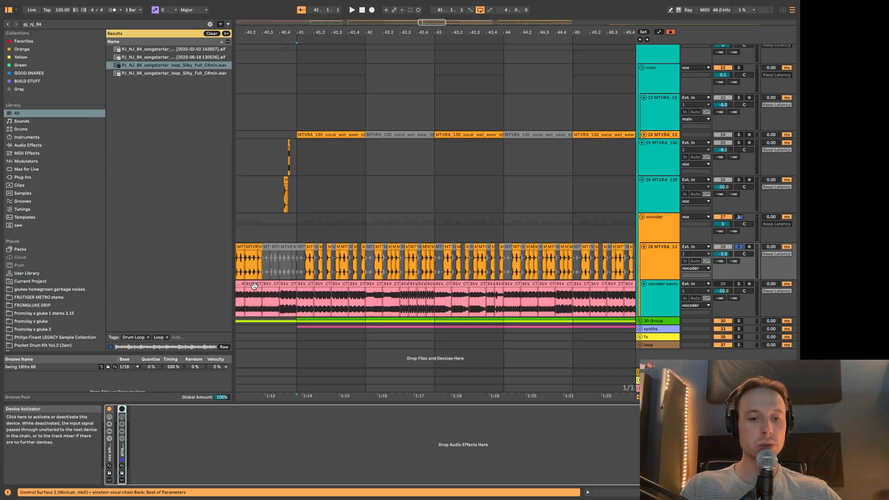
key(space)
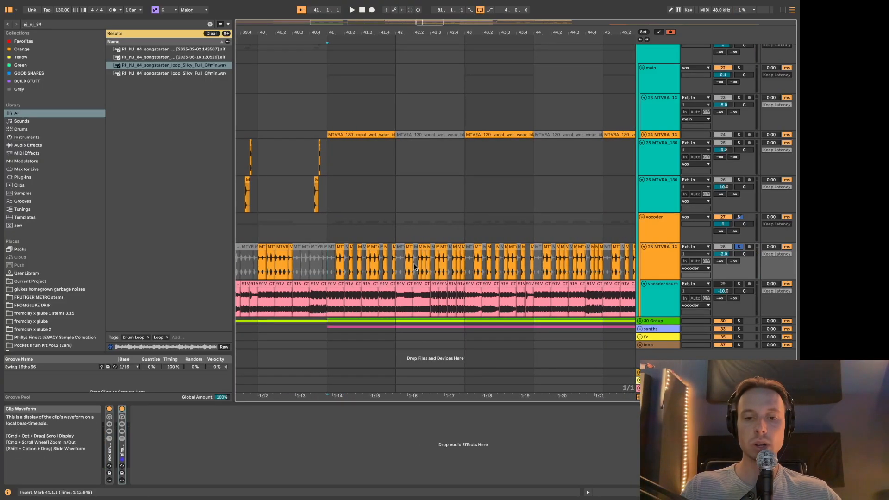
Step: Play the full arrangement from bar 41 with nothing soloed, and fold the vox group
key(space)
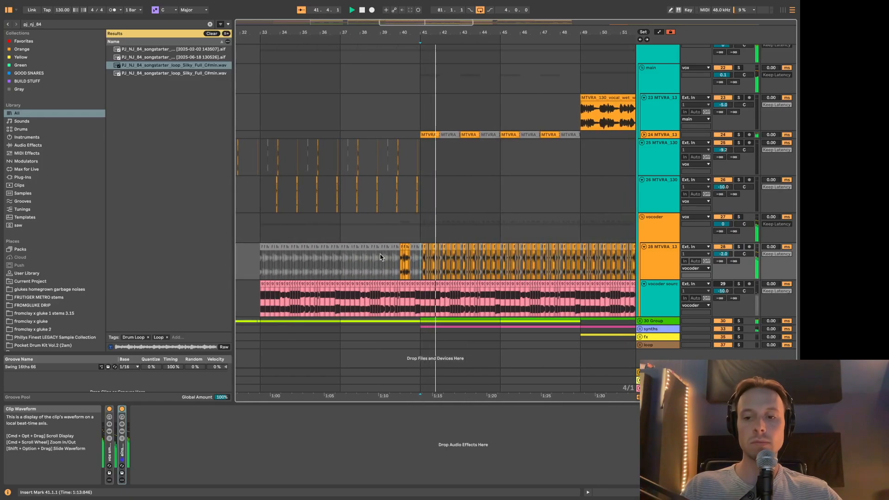
scroll(422, 246, up, 5)
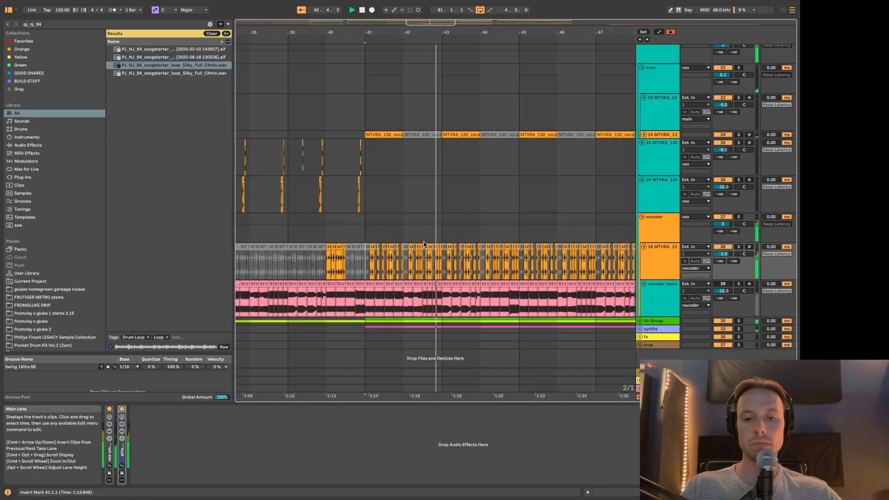
key(minus)
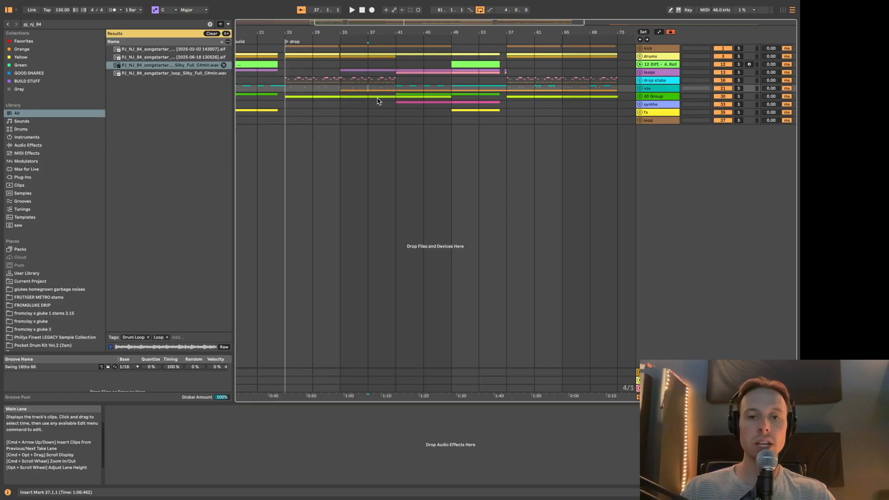
Step: Place the insert marker at bar 33 on the vox group and examine the arrangement of sections around the drop
click(340, 81)
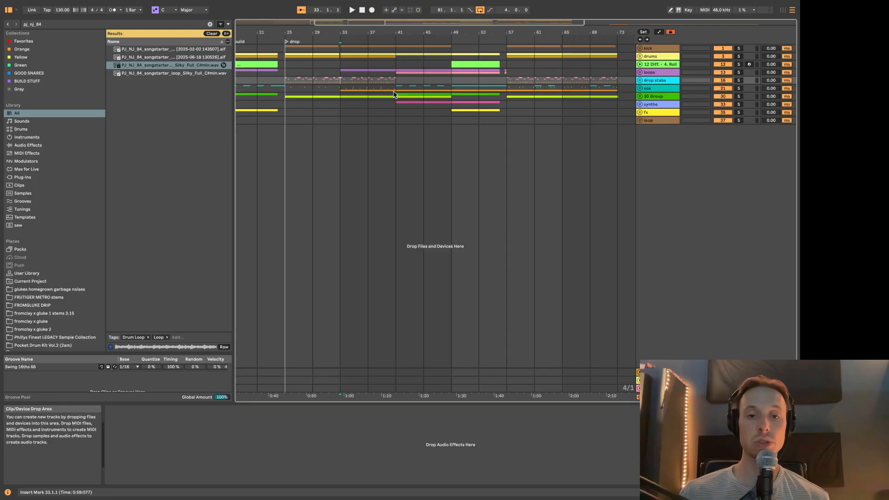
key(w)
drag(480, 48, 200, 185)
click(342, 87)
scroll(357, 87, up, 5)
scroll(375, 89, left, 2)
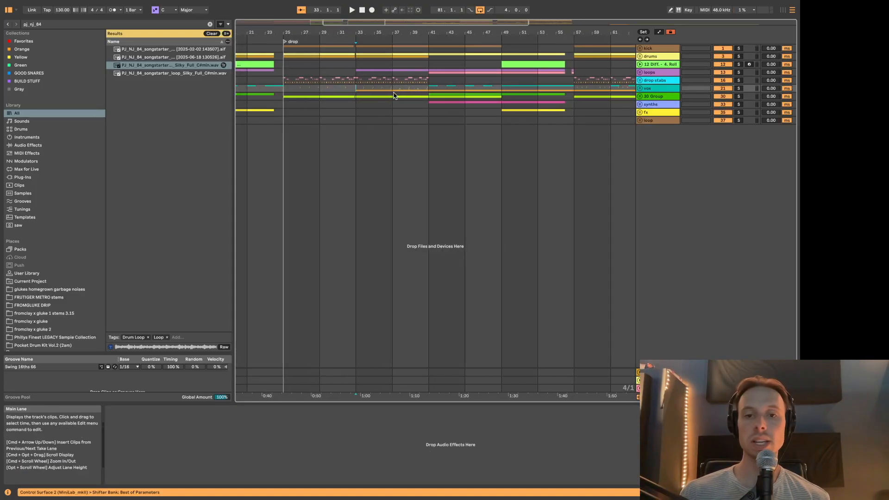
scroll(423, 92, right, 1)
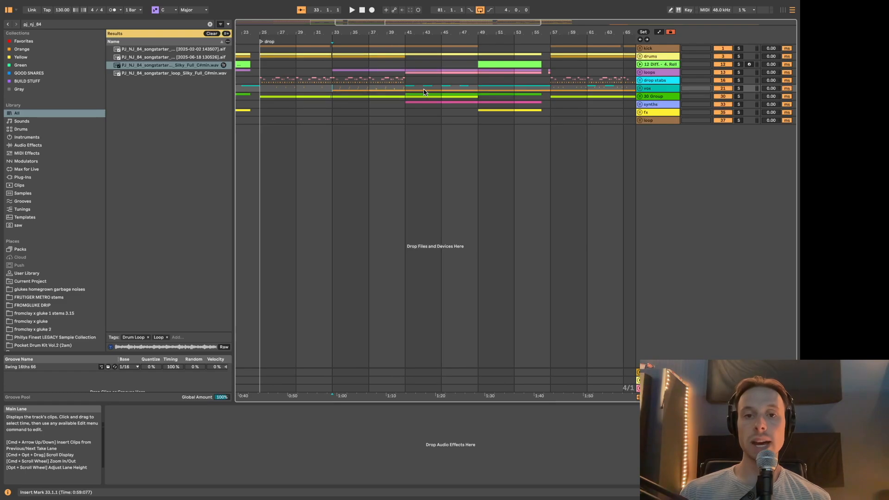